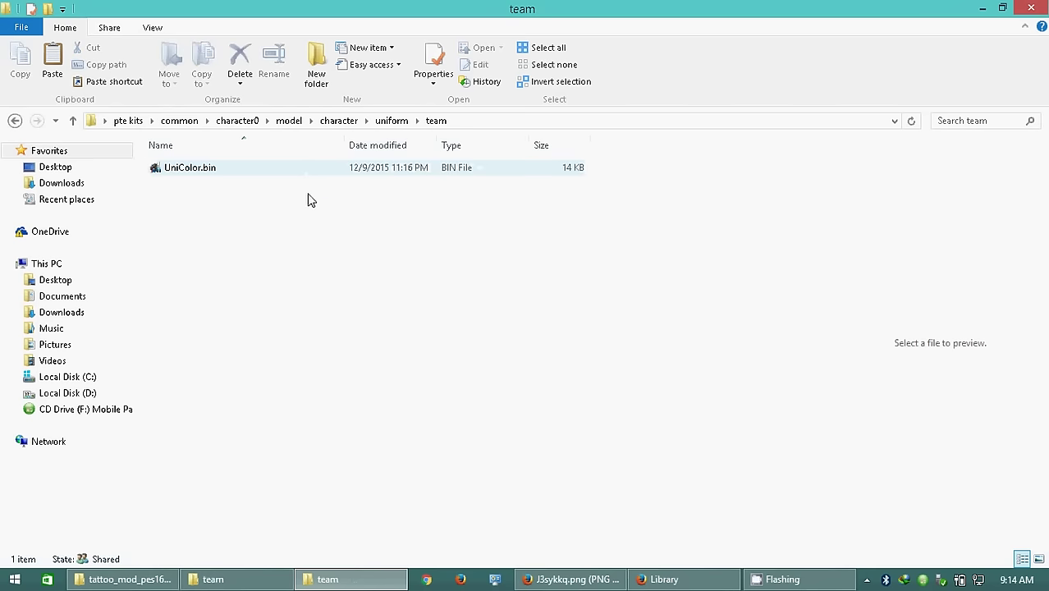
Paste the copied 108 folder into the team folder of pte kits
right_click(312, 218)
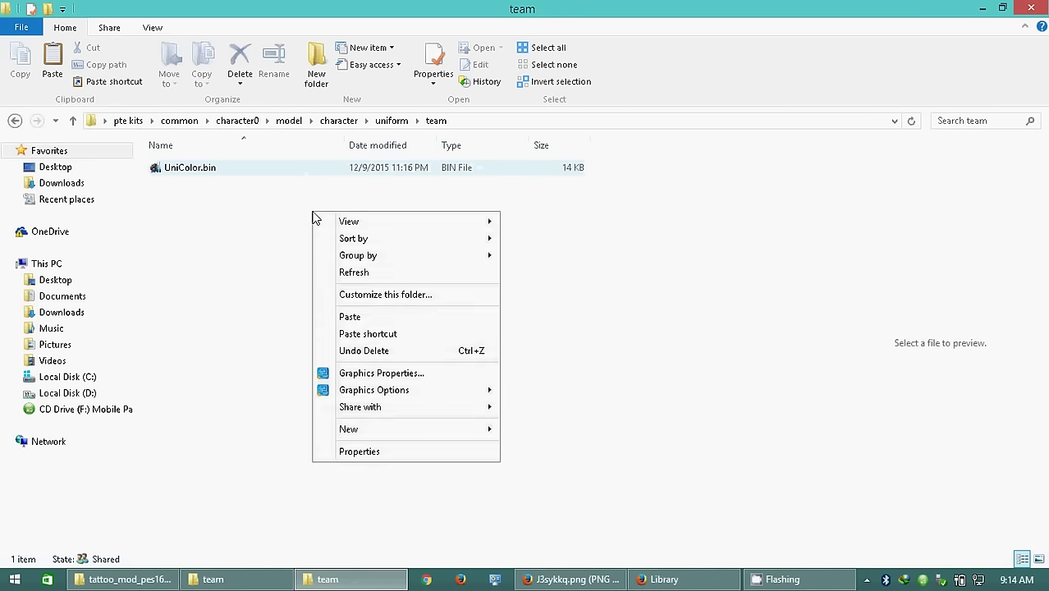
left_click(362, 318)
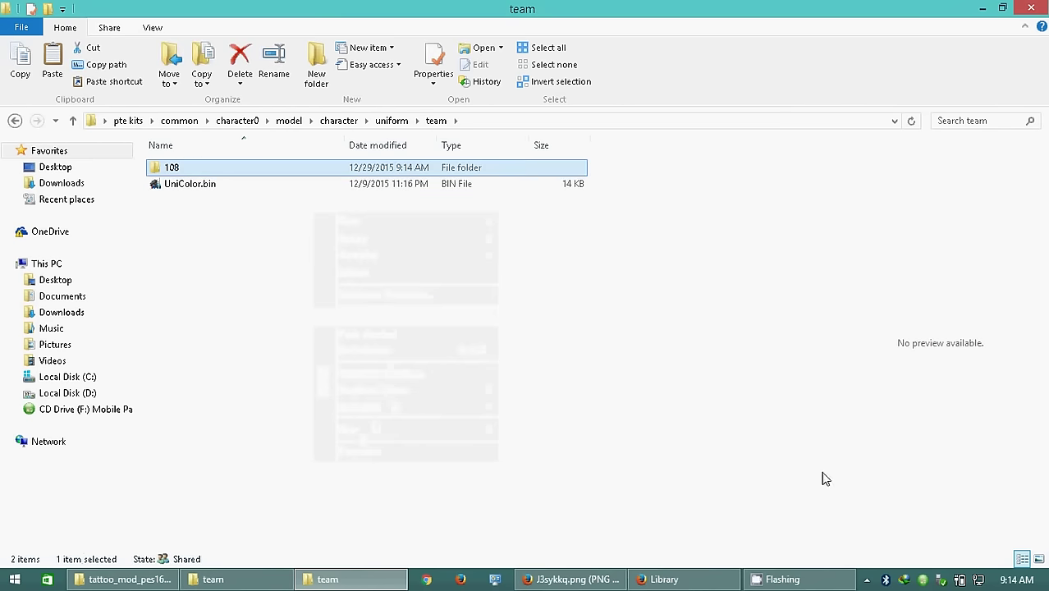
Copy all the kit texture files from the uniform texture folder of the Barcelona 2015-16 GDB mod
left_click(254, 579)
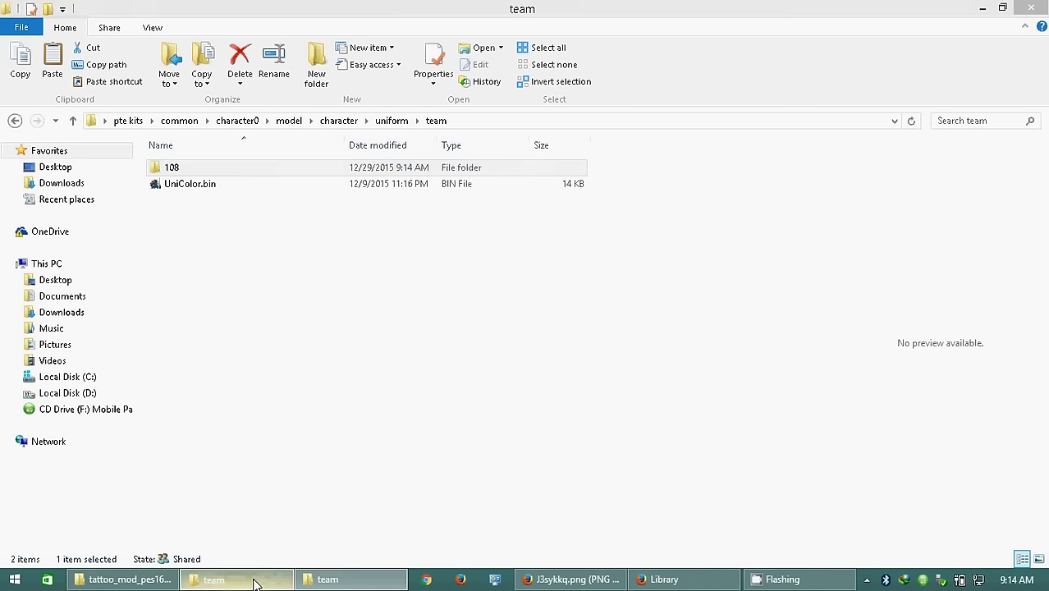
left_click(330, 282)
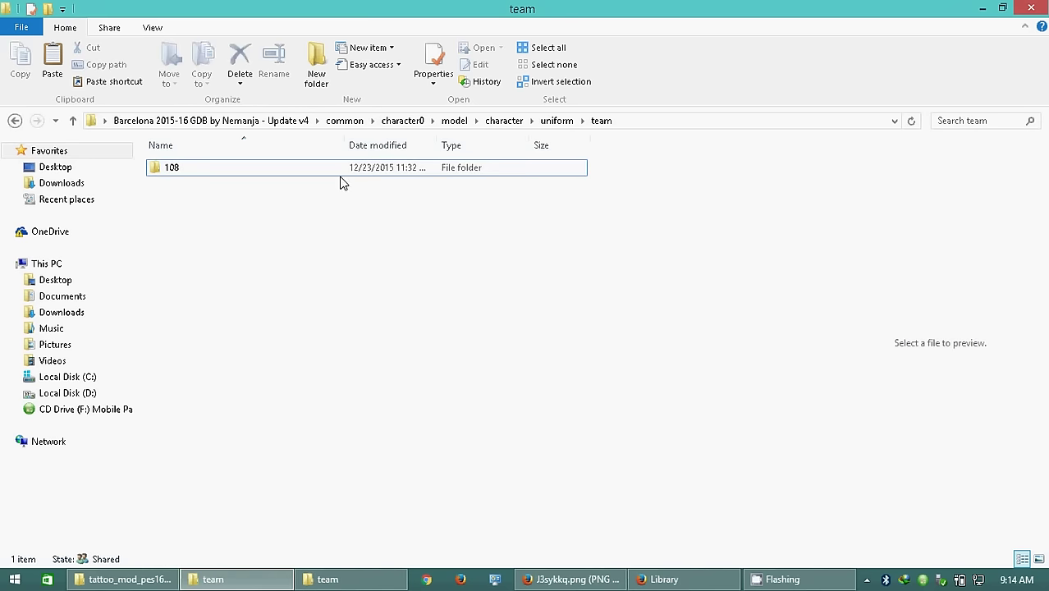
left_click(556, 121)
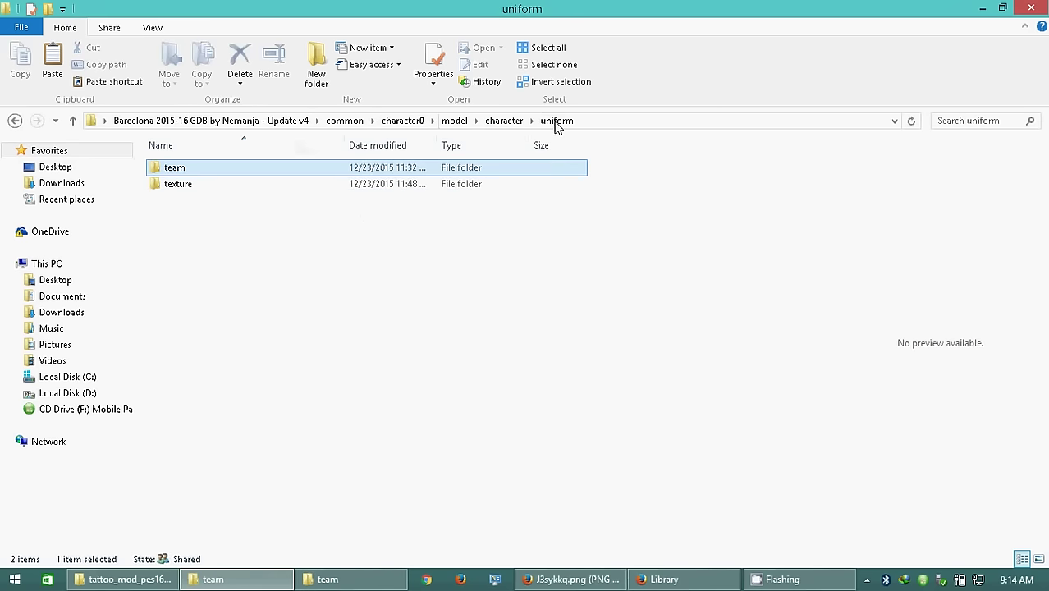
double_click(342, 185)
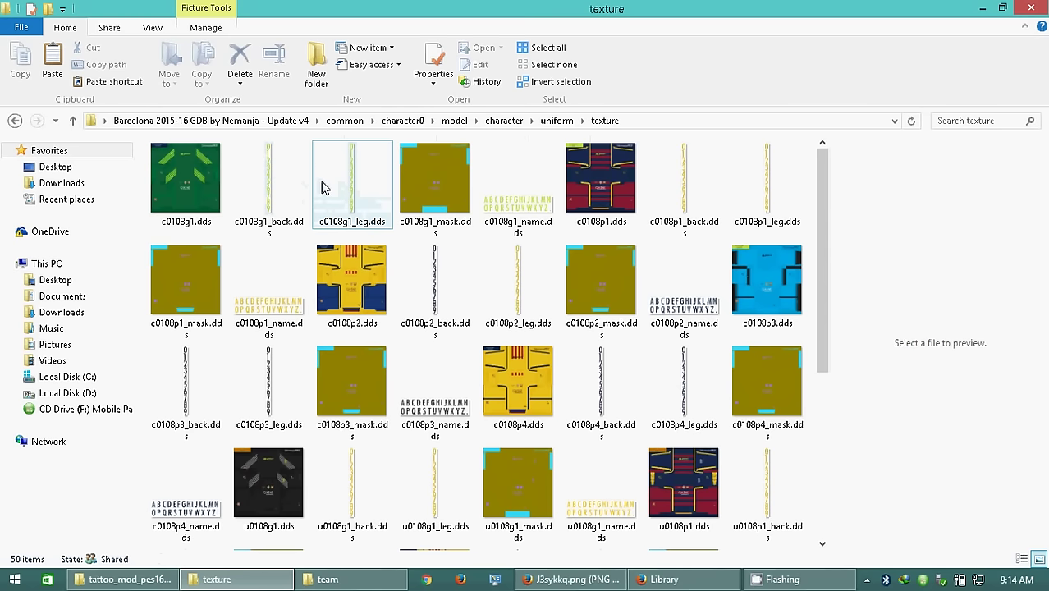
left_click(322, 188)
key("ctrl+a")
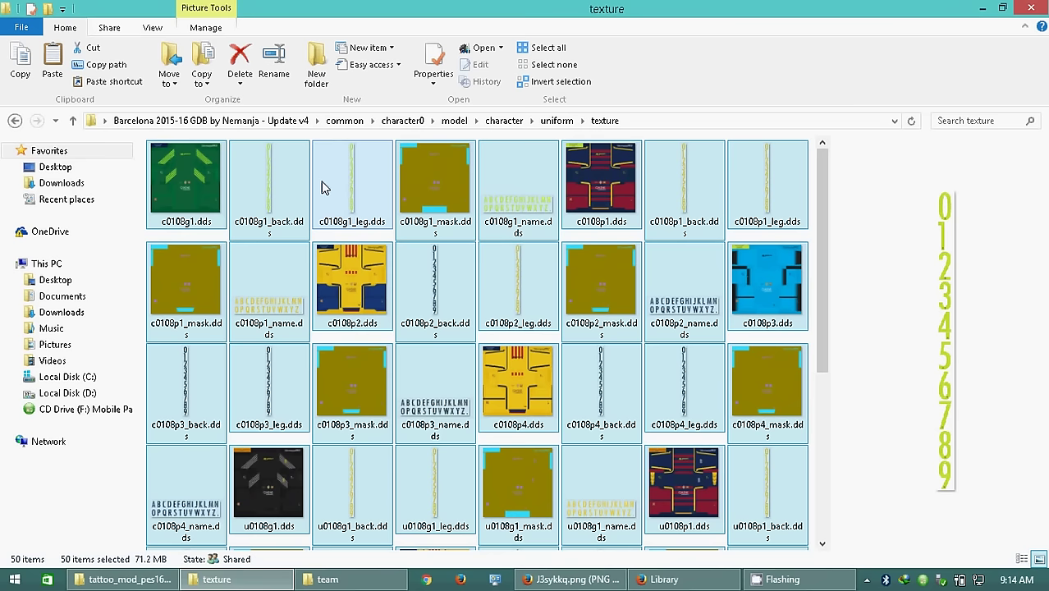
right_click(328, 188)
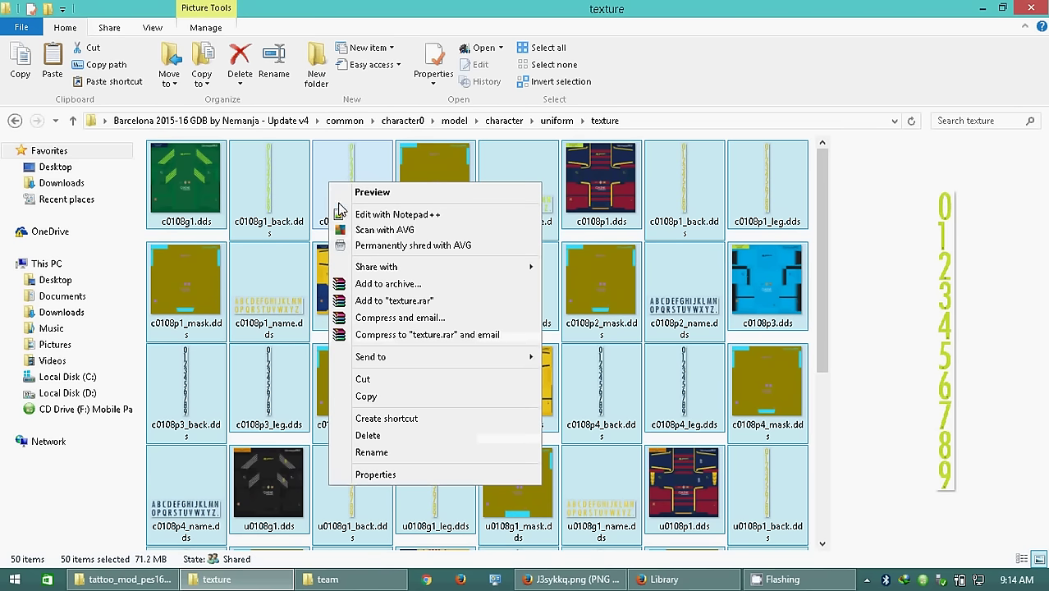
left_click(366, 396)
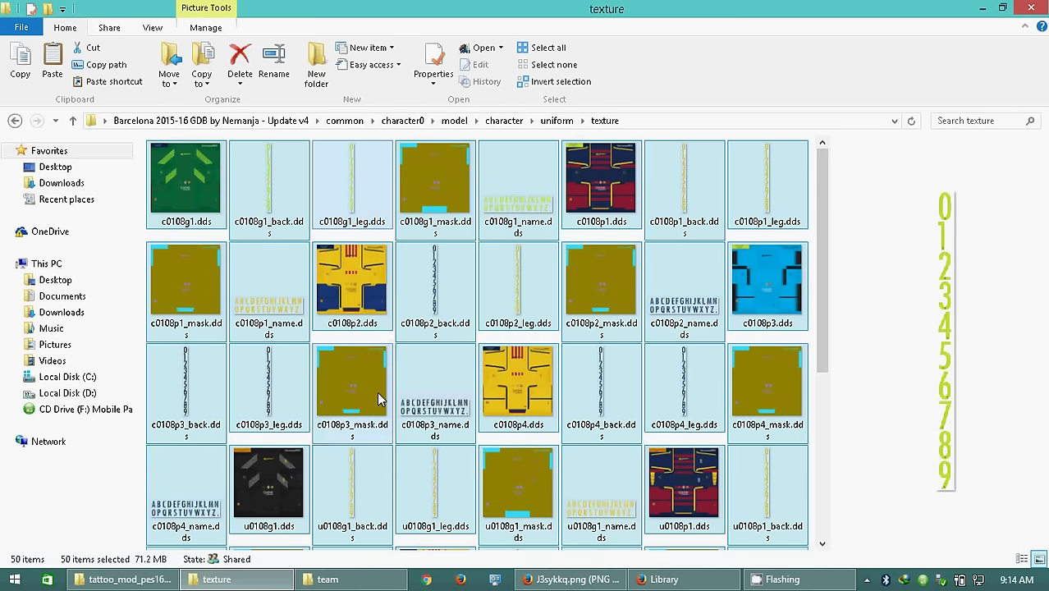
Paste the copied kit textures into the uniform texture folder of pte kits
left_click(327, 580)
left_click(406, 299)
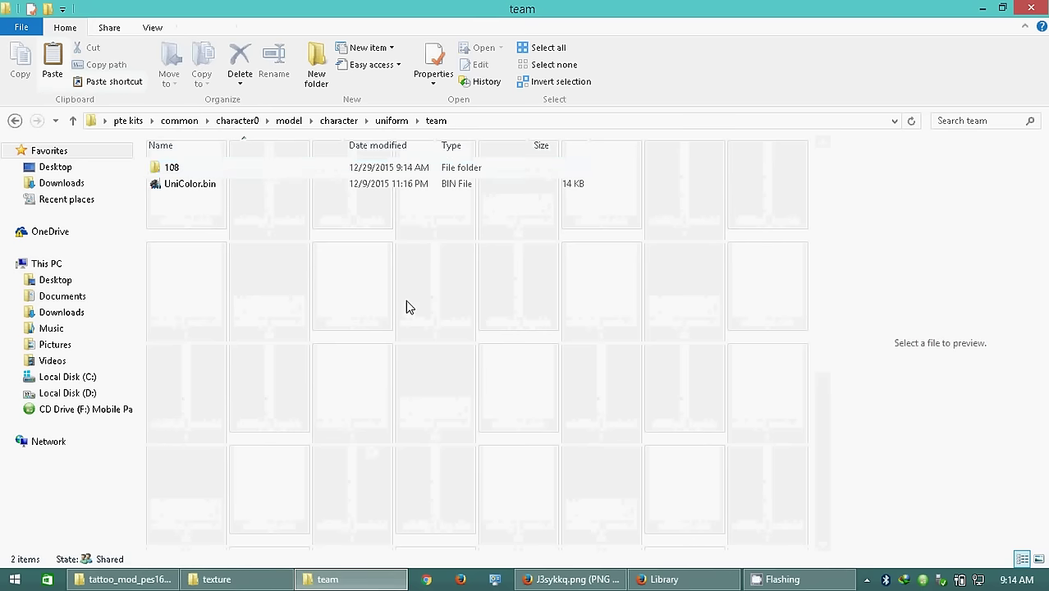
left_click(402, 121)
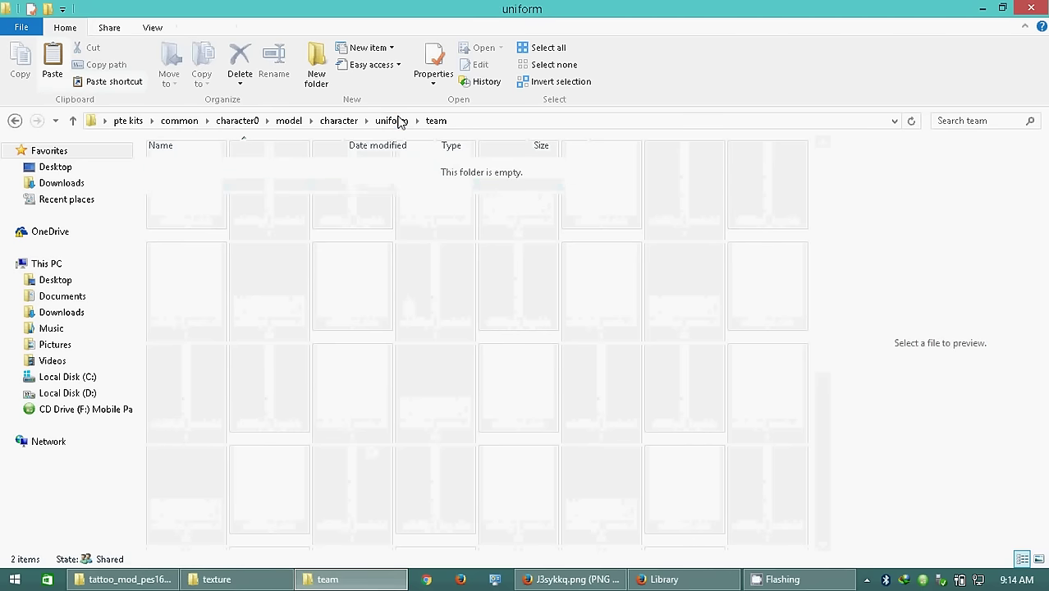
left_click(337, 188)
double_click(336, 188)
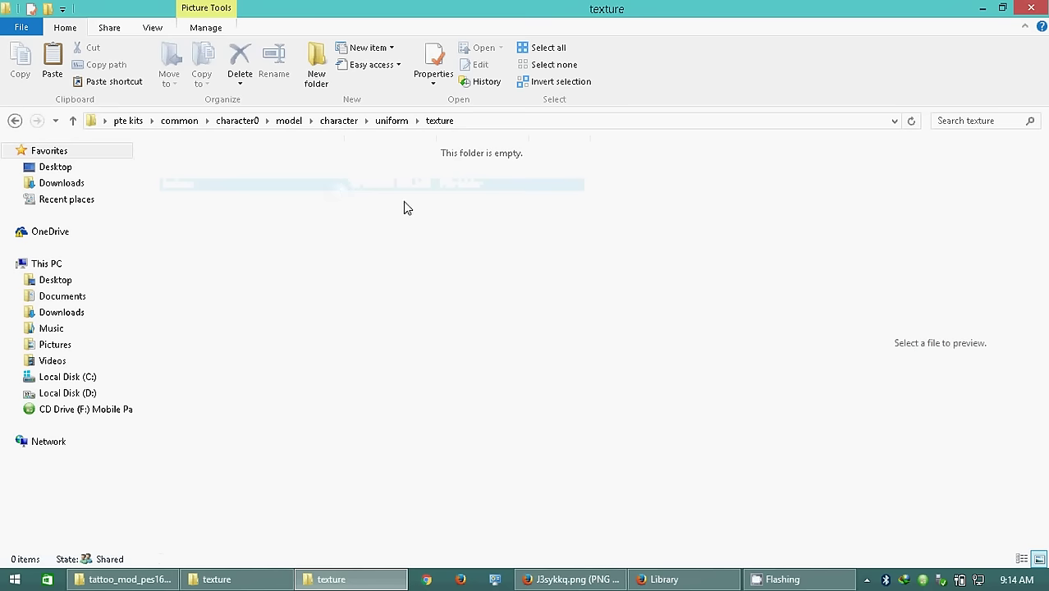
key("ctrl+v")
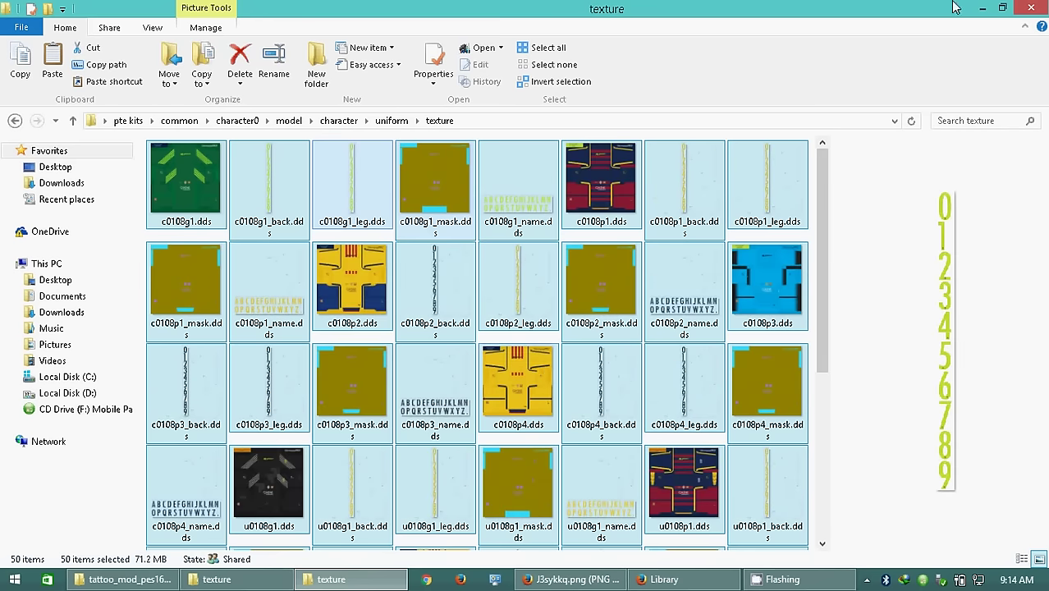
Minimize the open folder windows and launch Kit Studio from the desktop
left_click(981, 8)
left_click(982, 7)
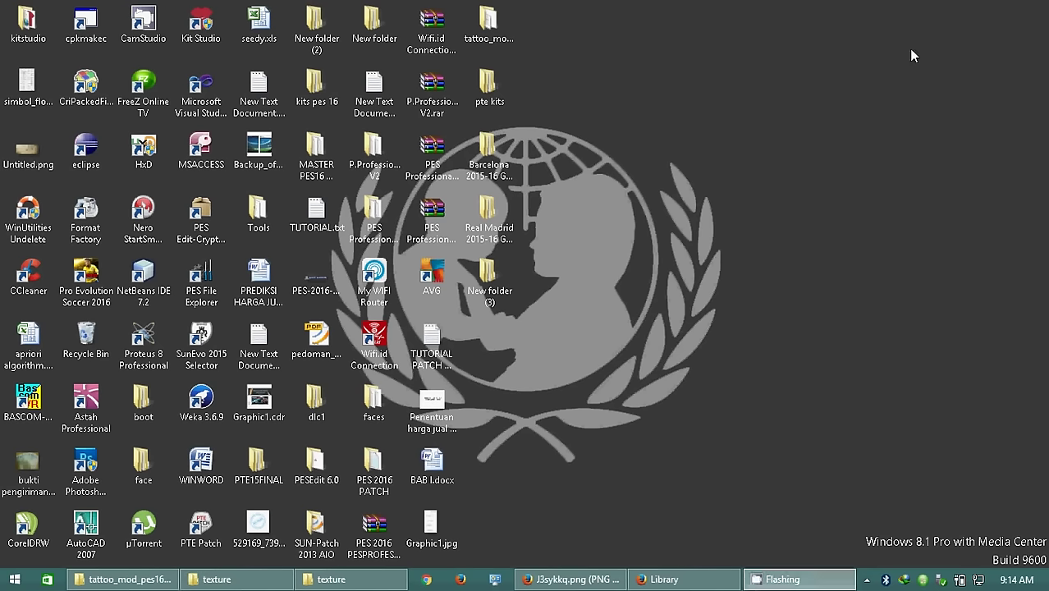
right_click(199, 34)
left_click(246, 112)
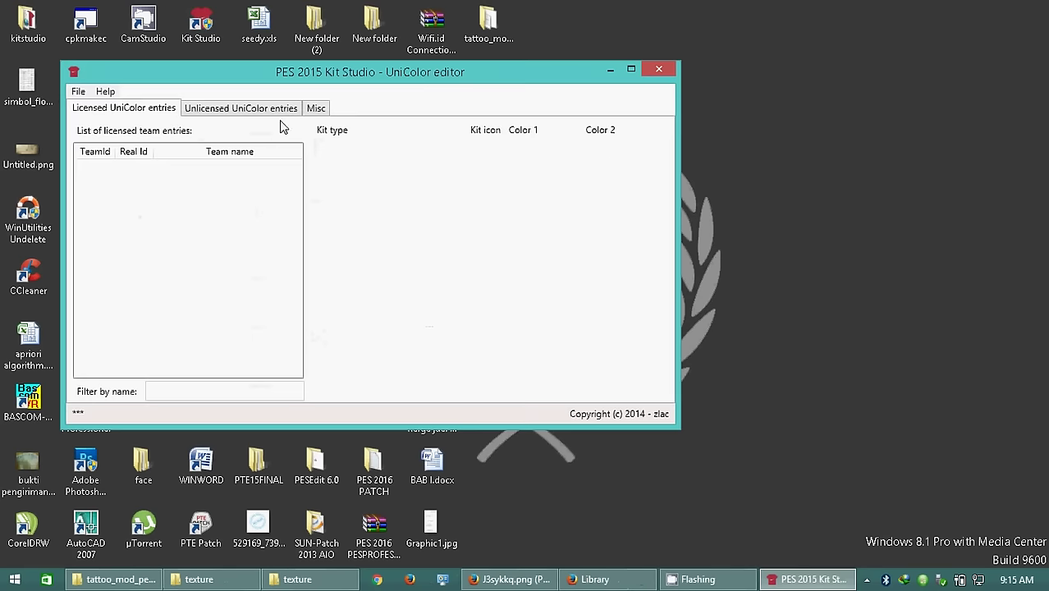
Load Team.bin from the common/etc/pesdb folder of pte kits into the UniColor editor
left_click(78, 91)
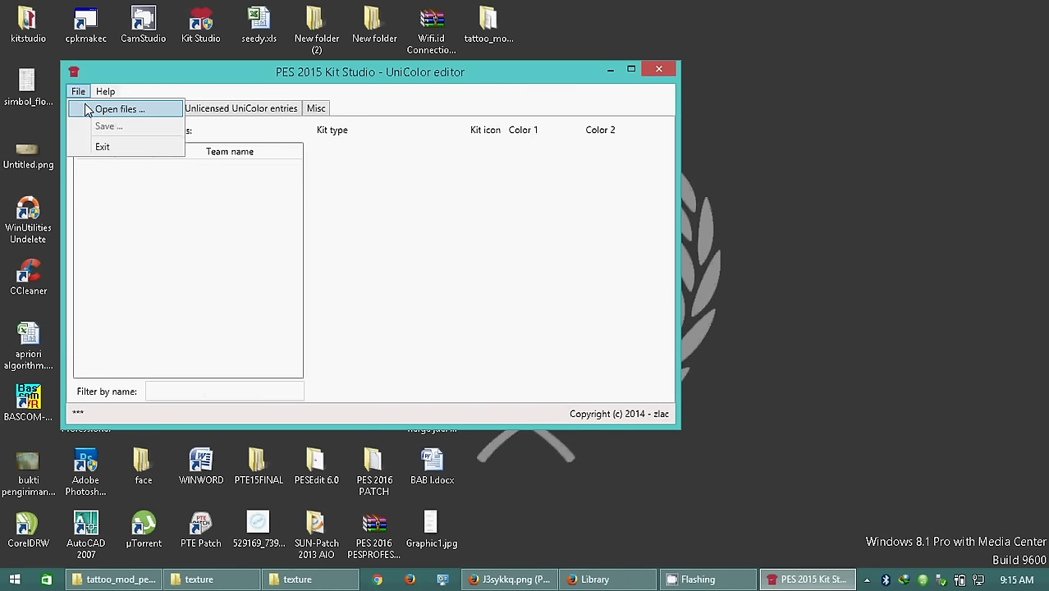
left_click(91, 108)
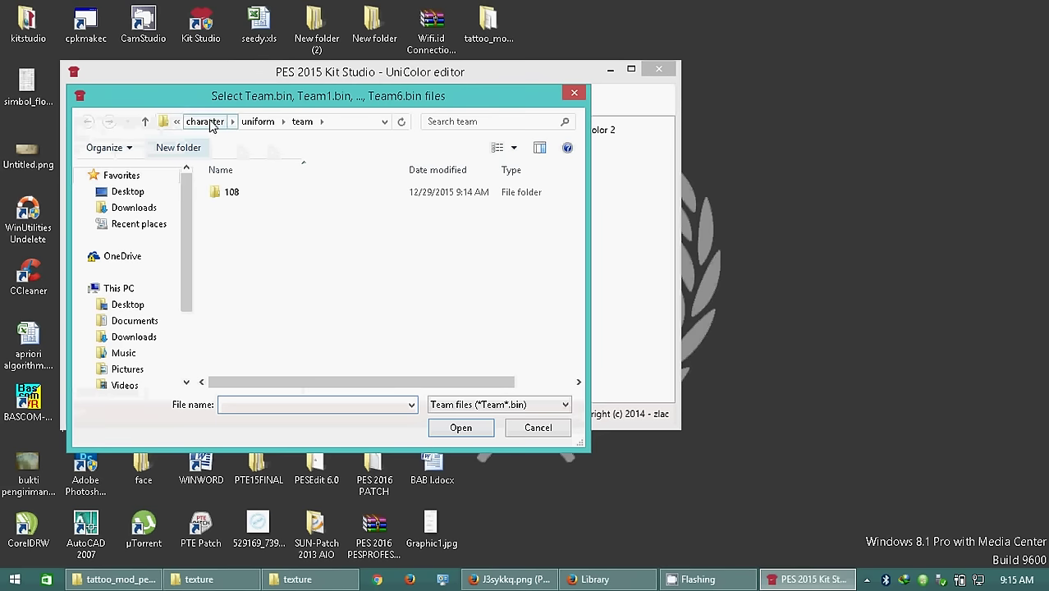
left_click(259, 124)
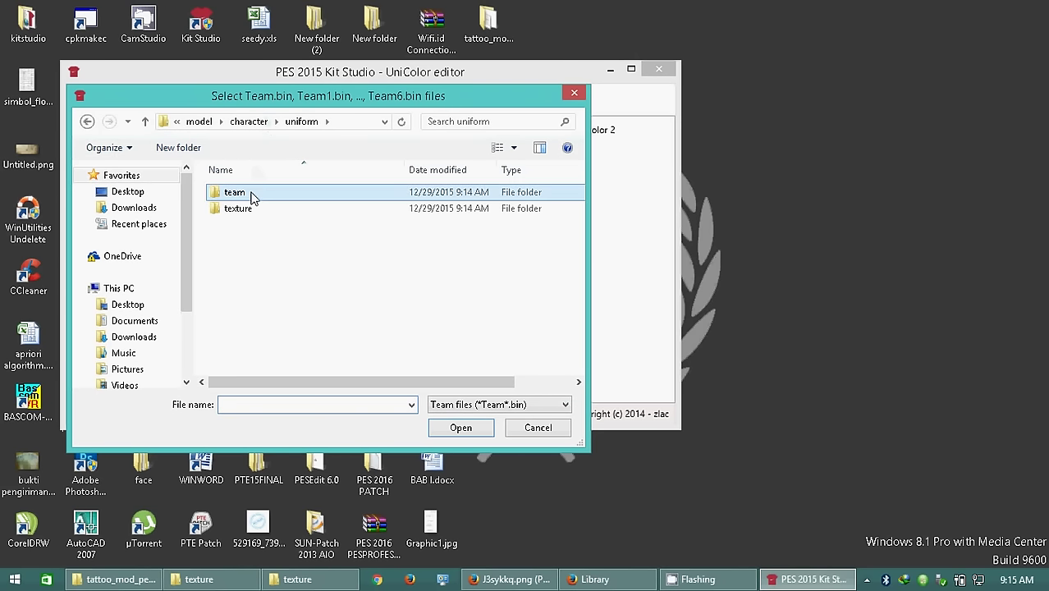
left_click(199, 122)
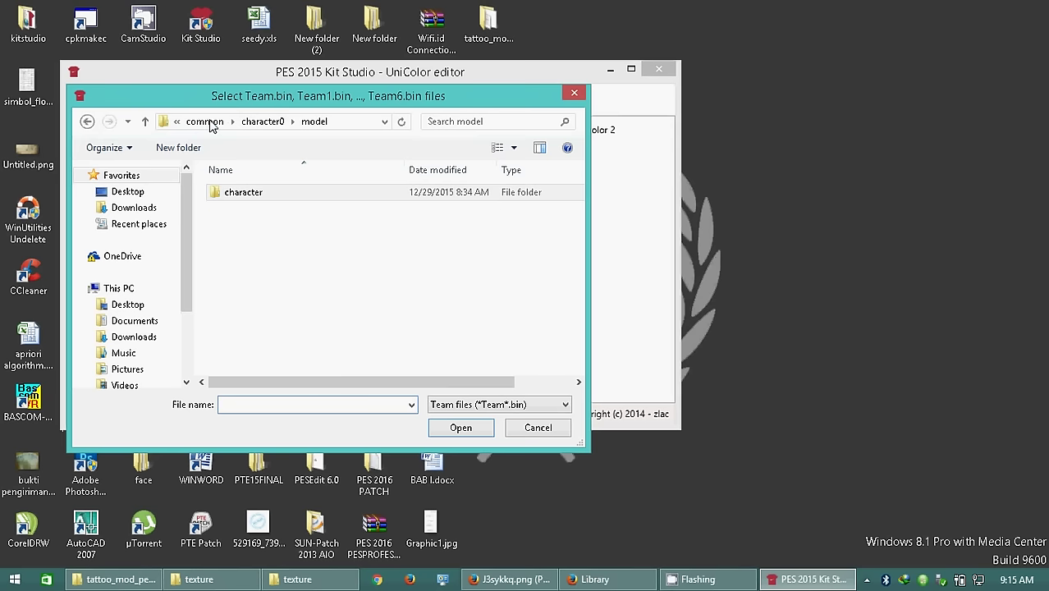
left_click(205, 123)
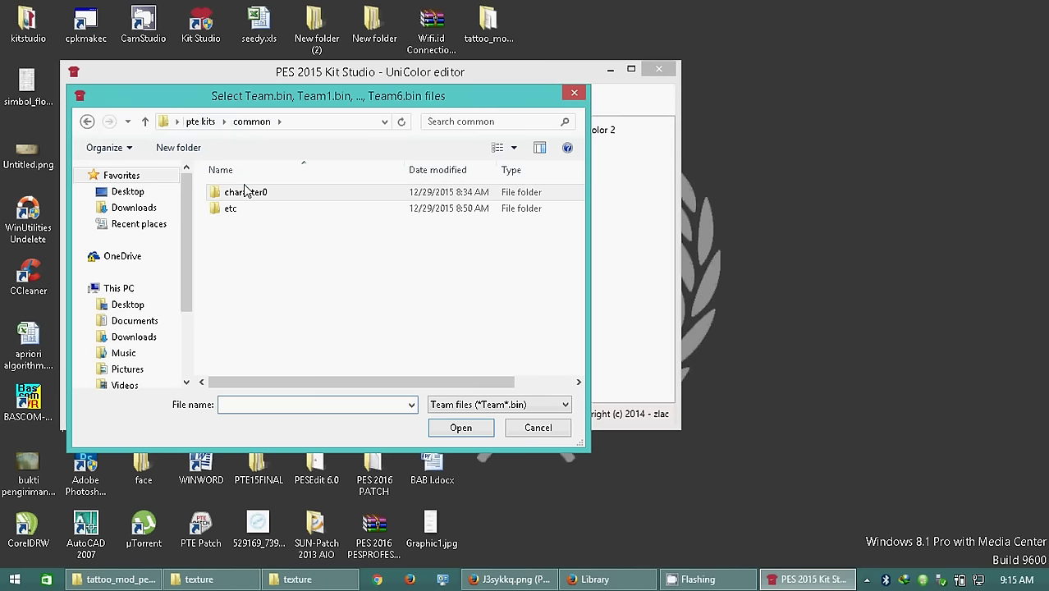
left_click(233, 208)
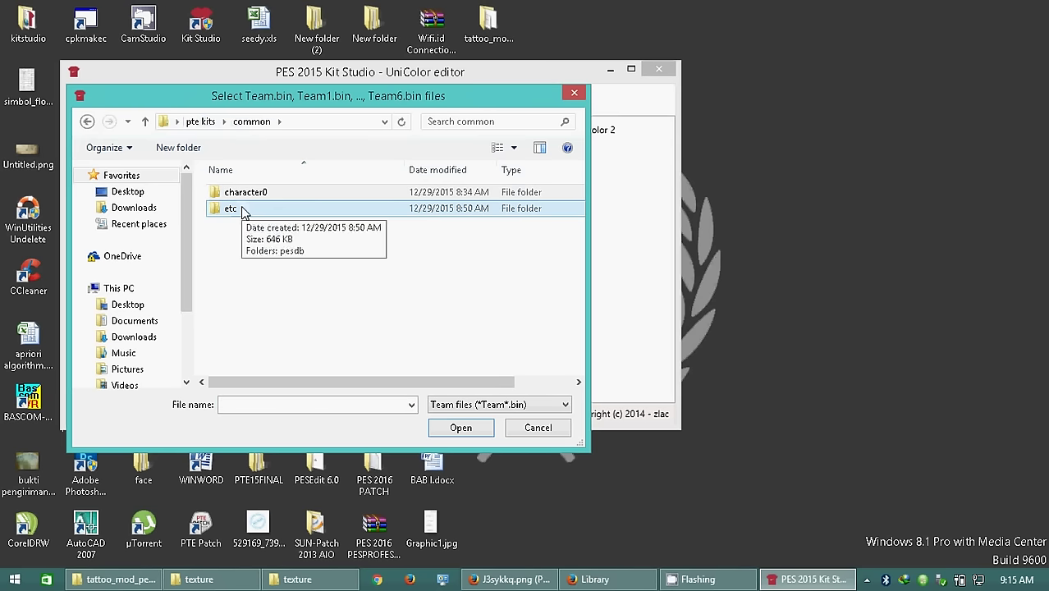
double_click(233, 211)
double_click(242, 192)
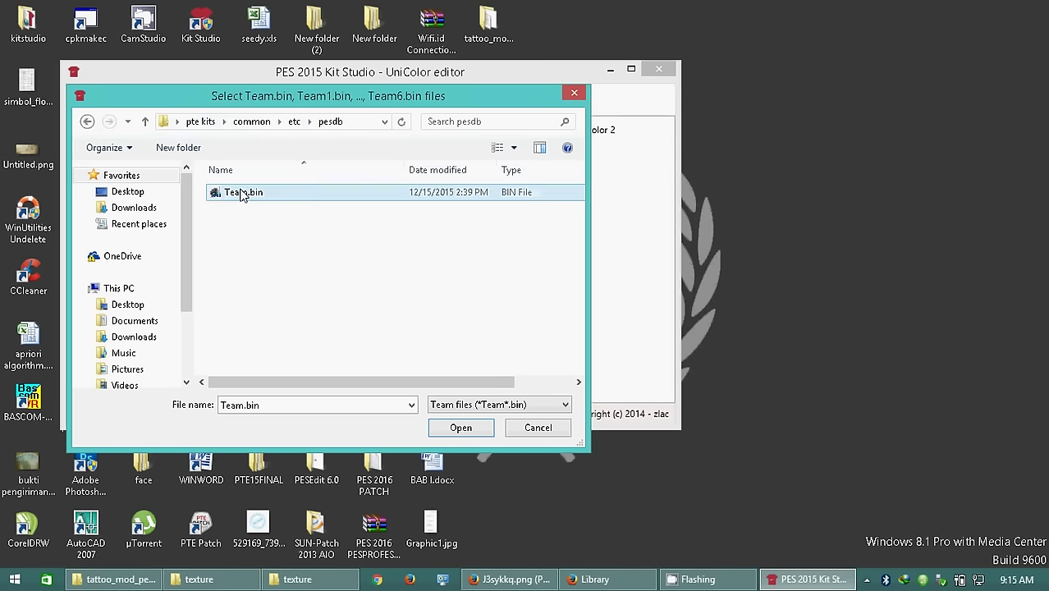
double_click(242, 192)
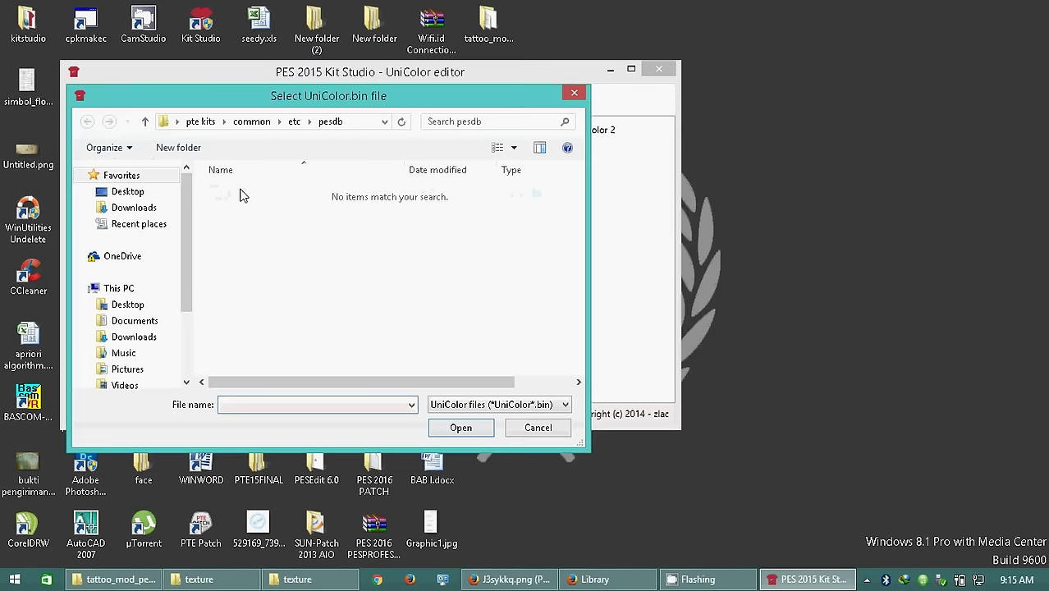
Load UniColor.bin from the character/uniform/team folder of pte kits into the UniColor editor
left_click(199, 121)
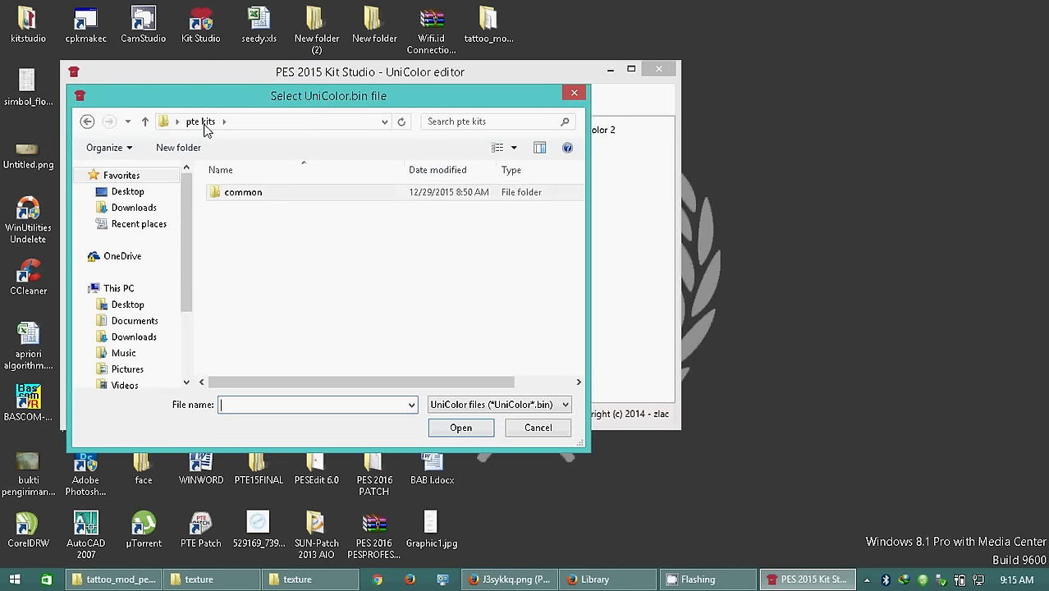
double_click(251, 192)
double_click(255, 194)
double_click(255, 193)
double_click(254, 193)
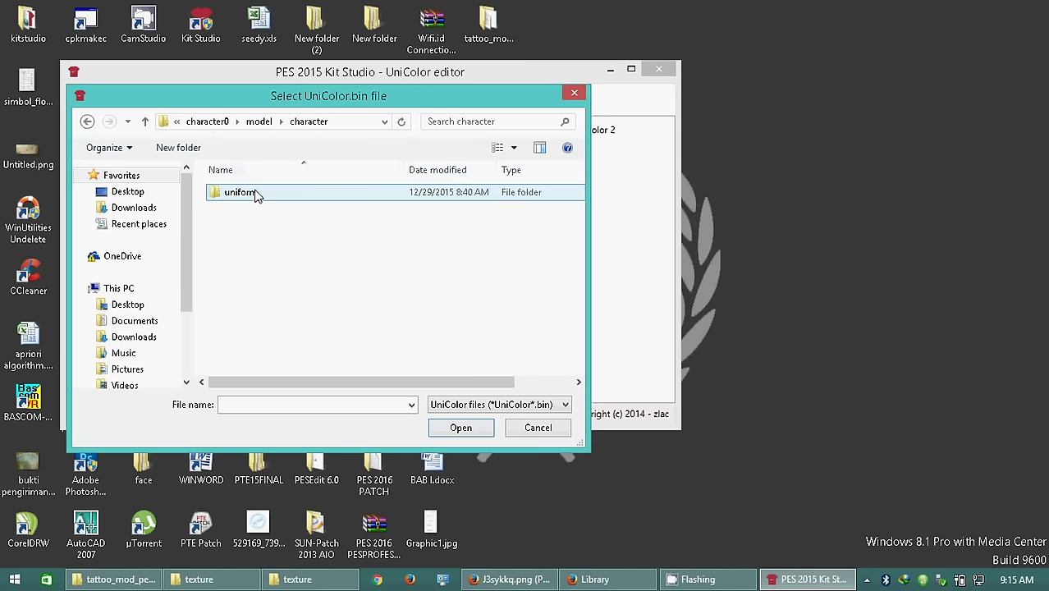
double_click(254, 193)
double_click(255, 193)
left_click(256, 210)
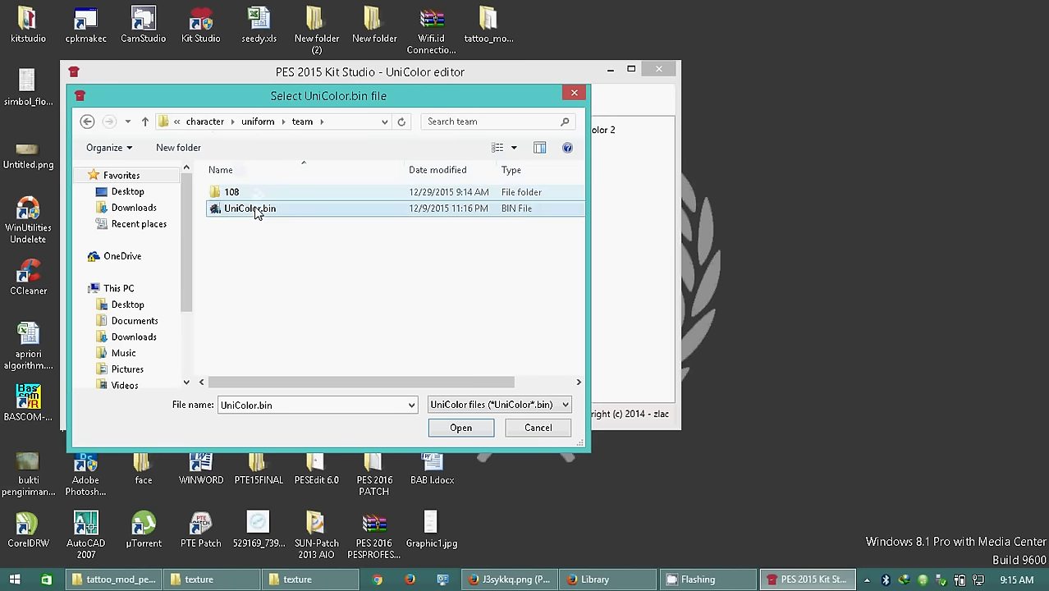
double_click(257, 210)
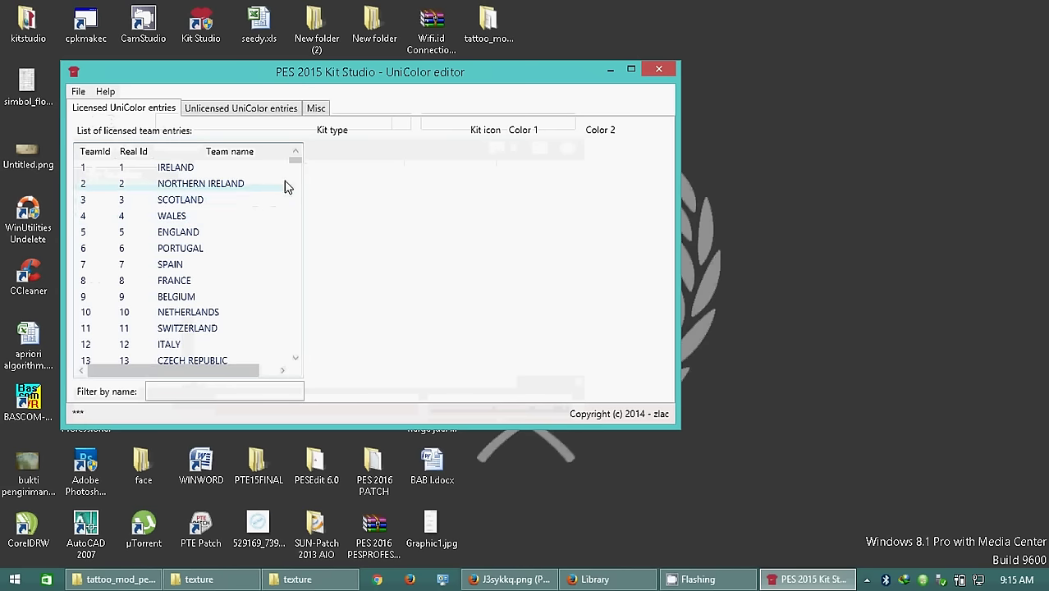
Display the kit entries of FC Barcelona, team 108, and move the editor window aside
left_click_drag(297, 166, 294, 186)
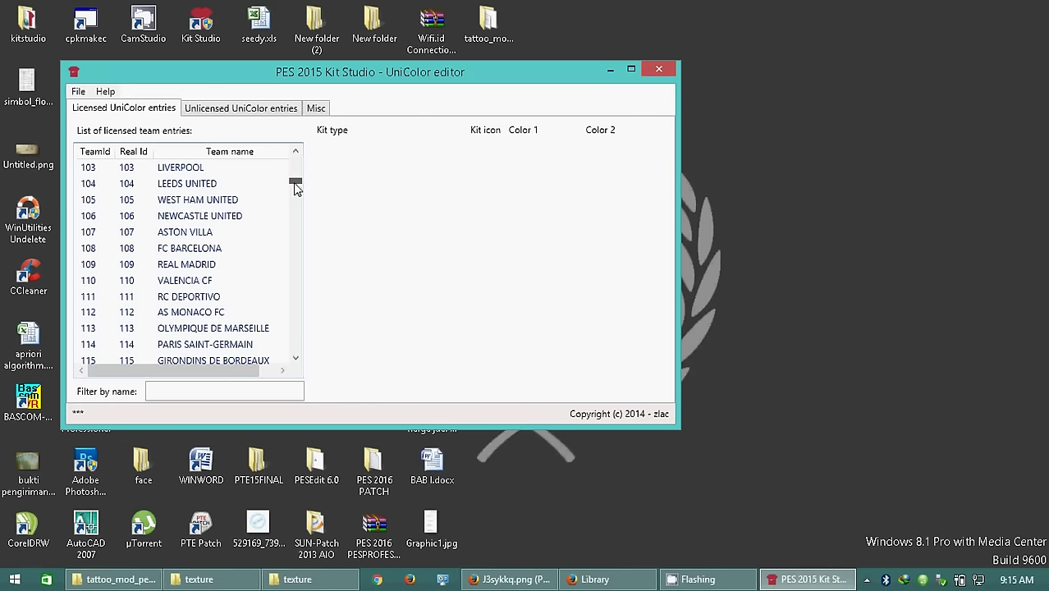
left_click(189, 248)
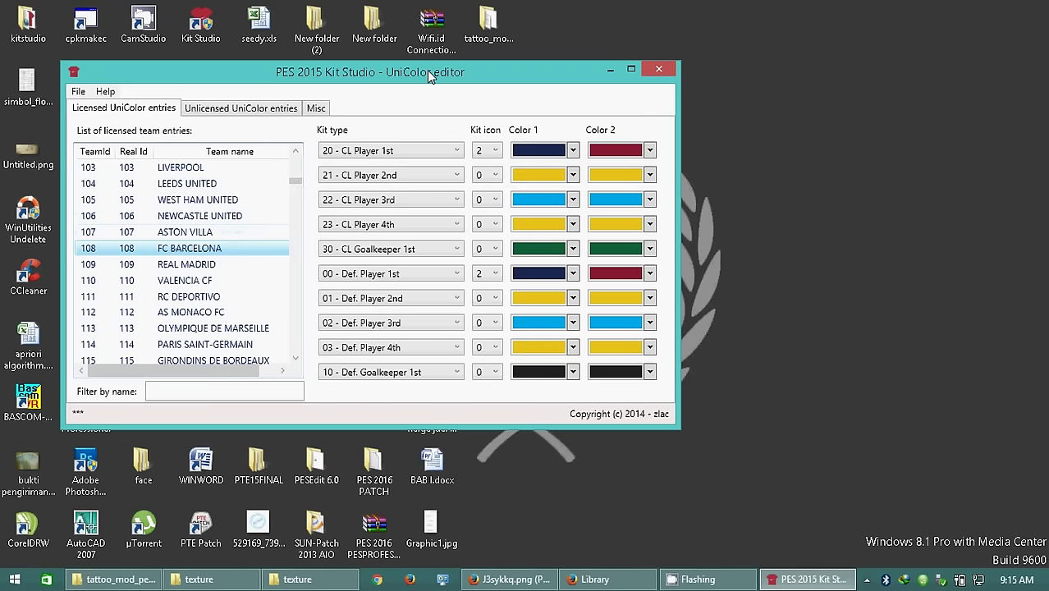
left_click_drag(427, 70, 748, 76)
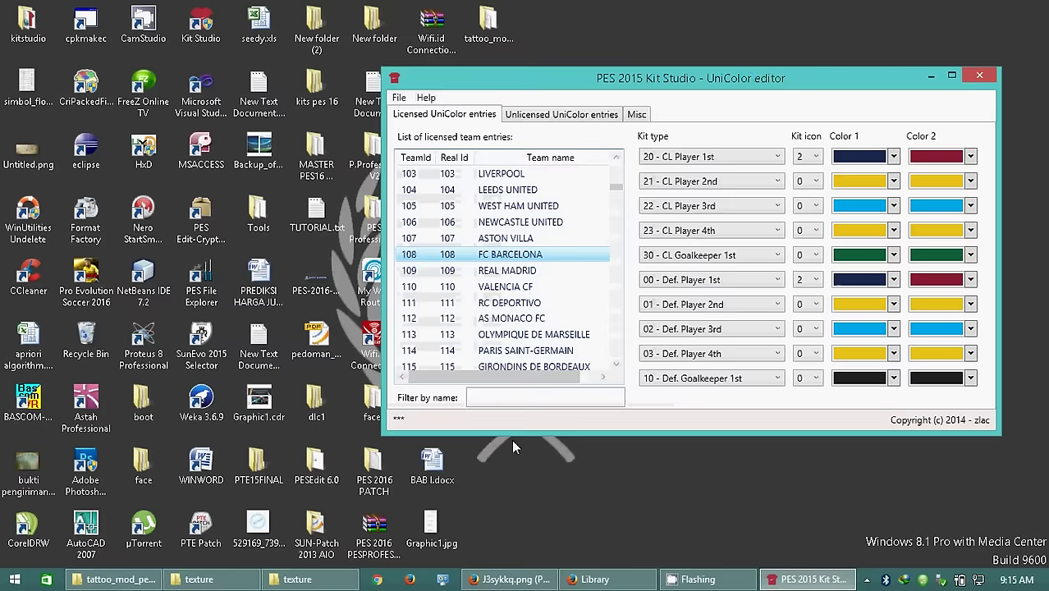
Compare FC Barcelona's kit types, icons and colors with the Bc2LNIC.png reference image in Firefox, then minimize both windows
left_click(511, 579)
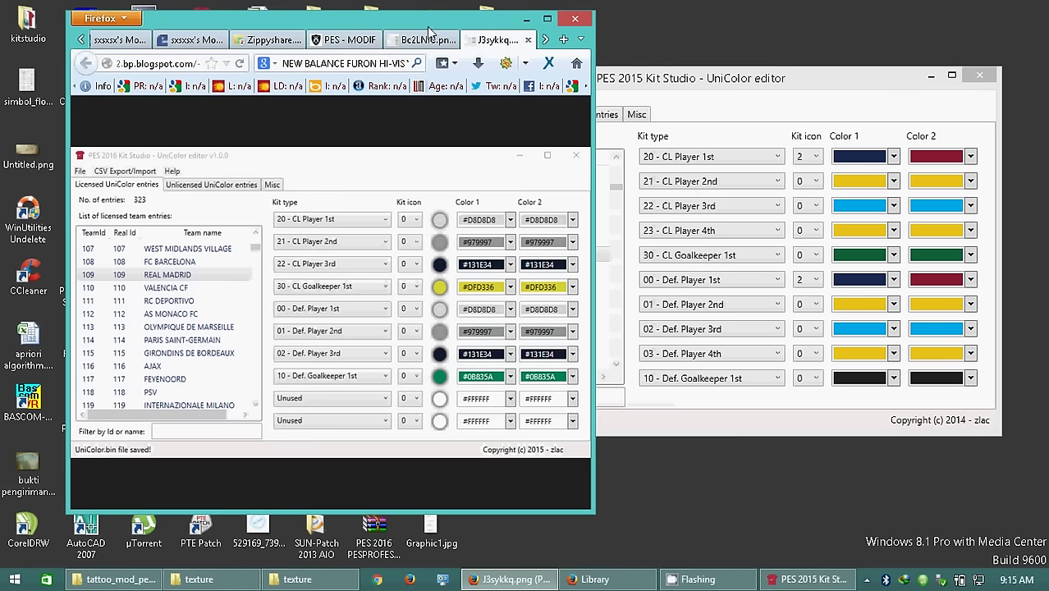
left_click(422, 40)
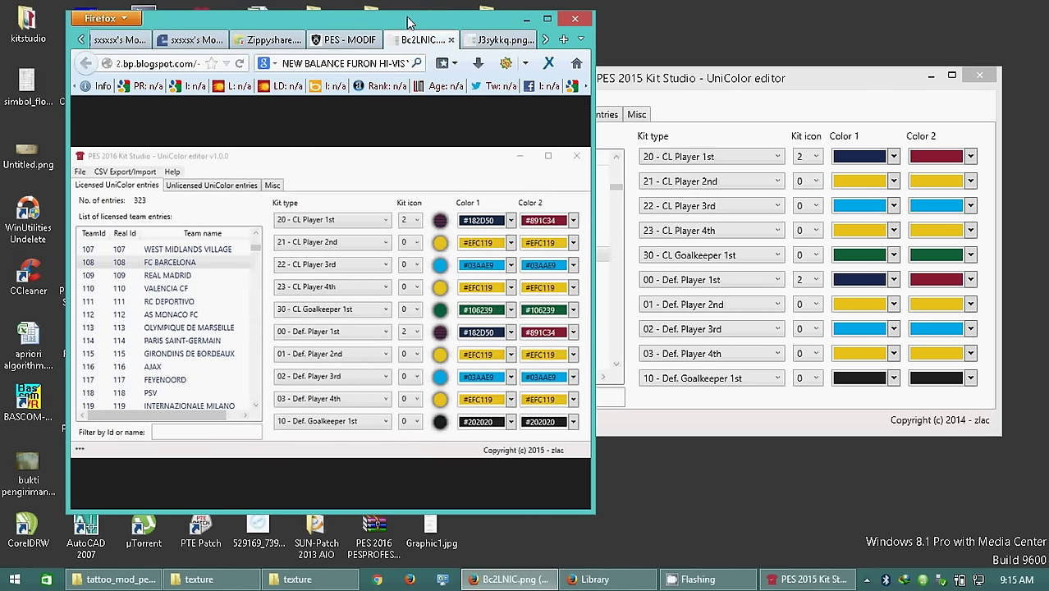
left_click_drag(408, 23, 354, 16)
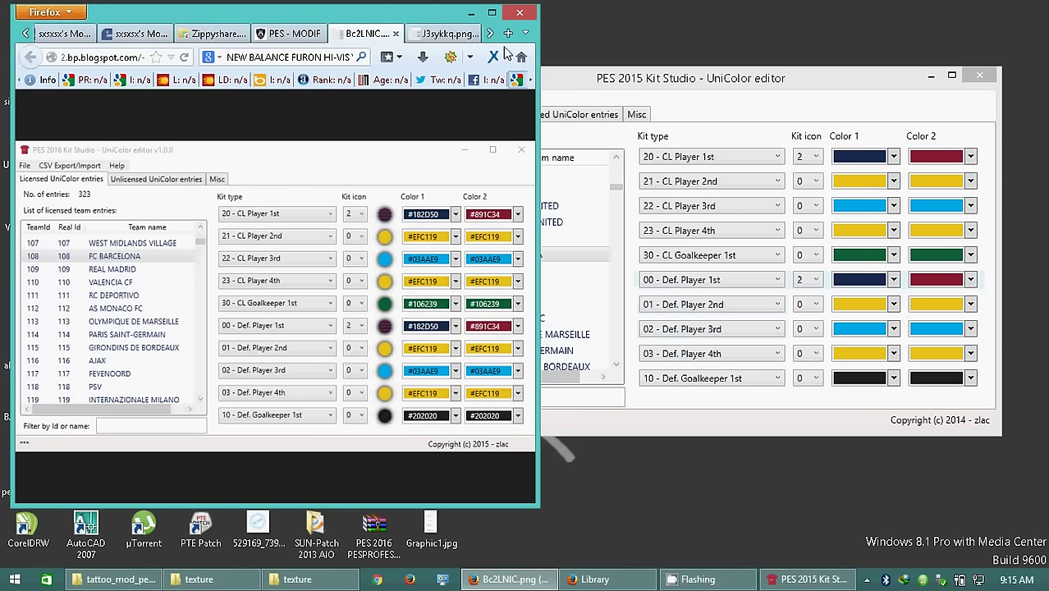
left_click(469, 9)
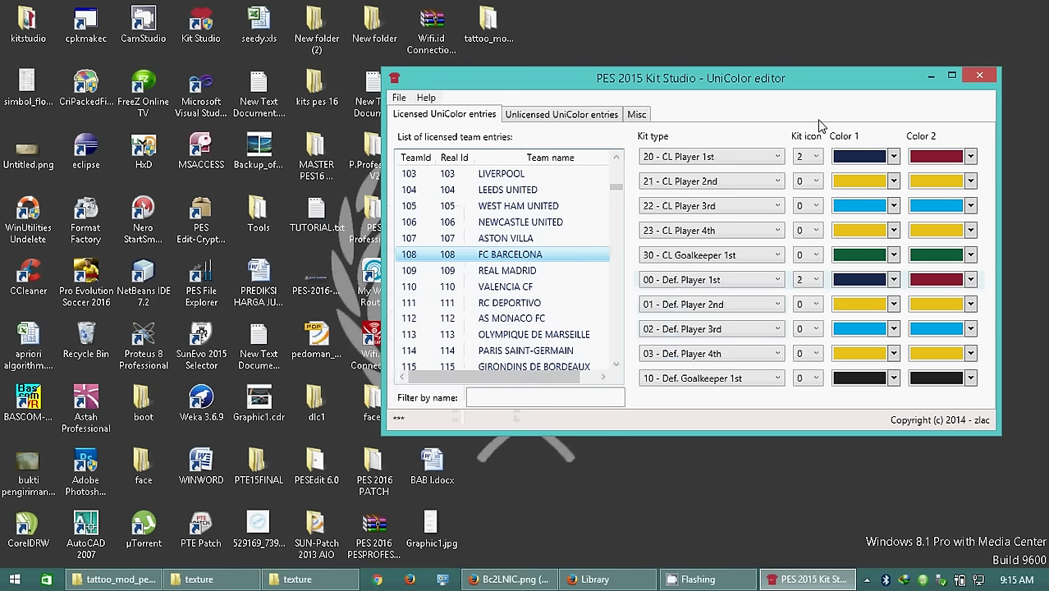
left_click(930, 74)
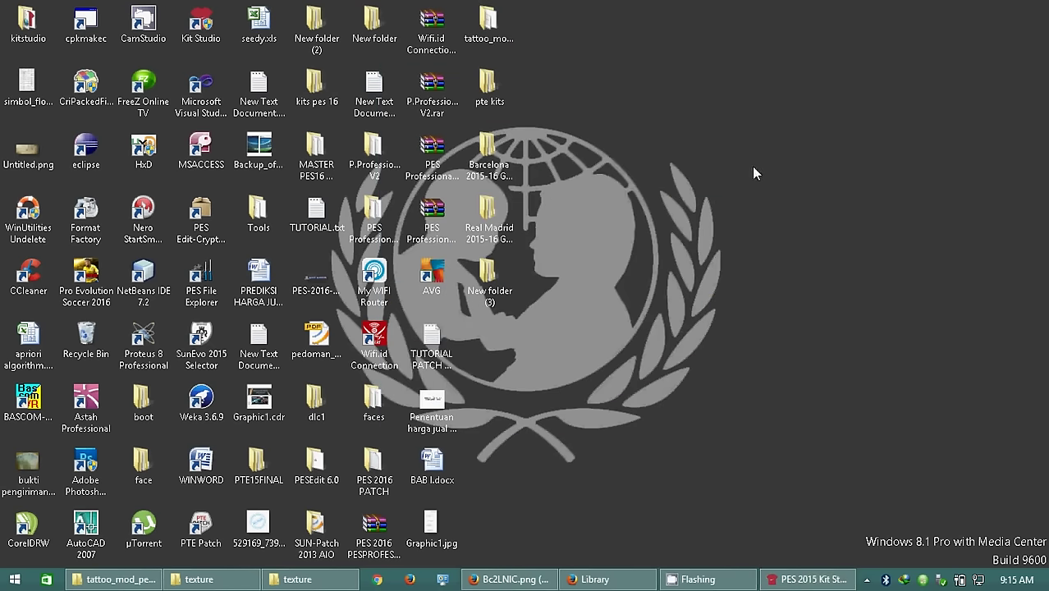
Copy the 109 folder from common/character0/model/character/uniform/team of the Real Madrid 2015-16 GDB pack, then minimize that window
left_click(486, 219)
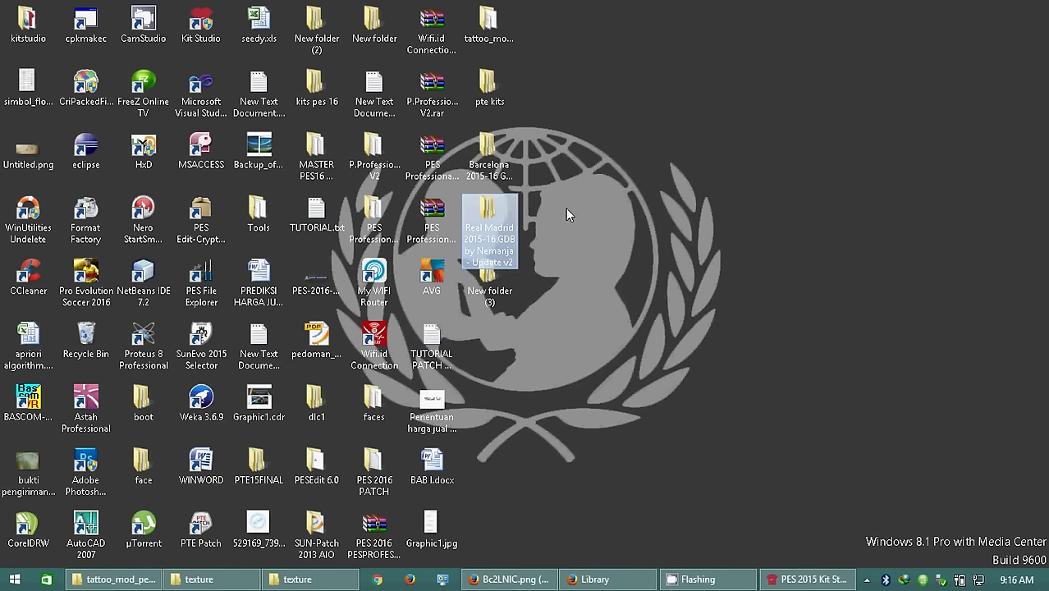
double_click(503, 213)
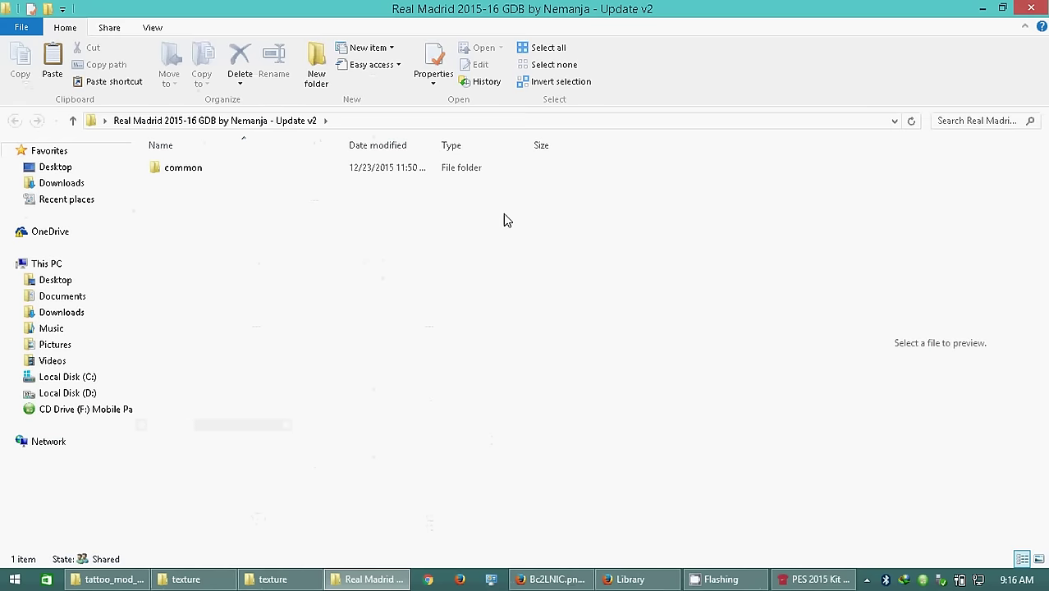
double_click(354, 168)
double_click(354, 167)
double_click(354, 168)
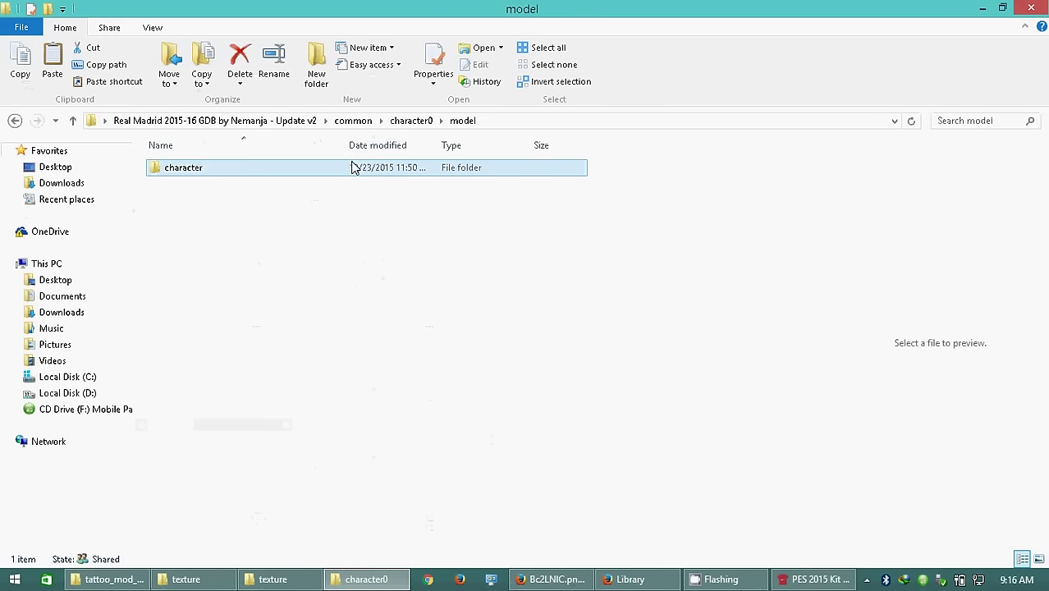
double_click(354, 167)
double_click(354, 168)
double_click(354, 168)
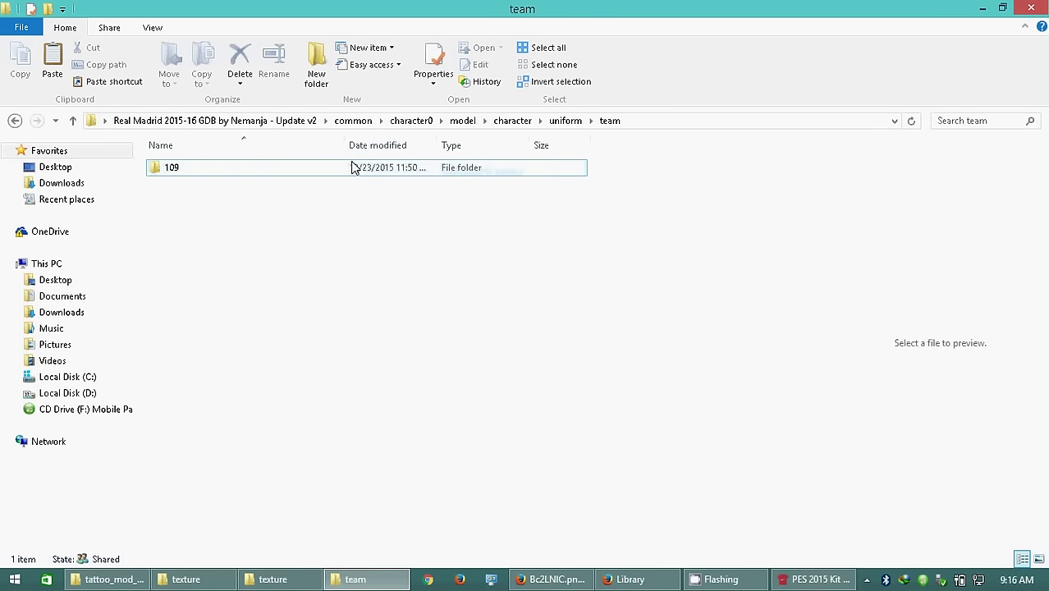
left_click(354, 167)
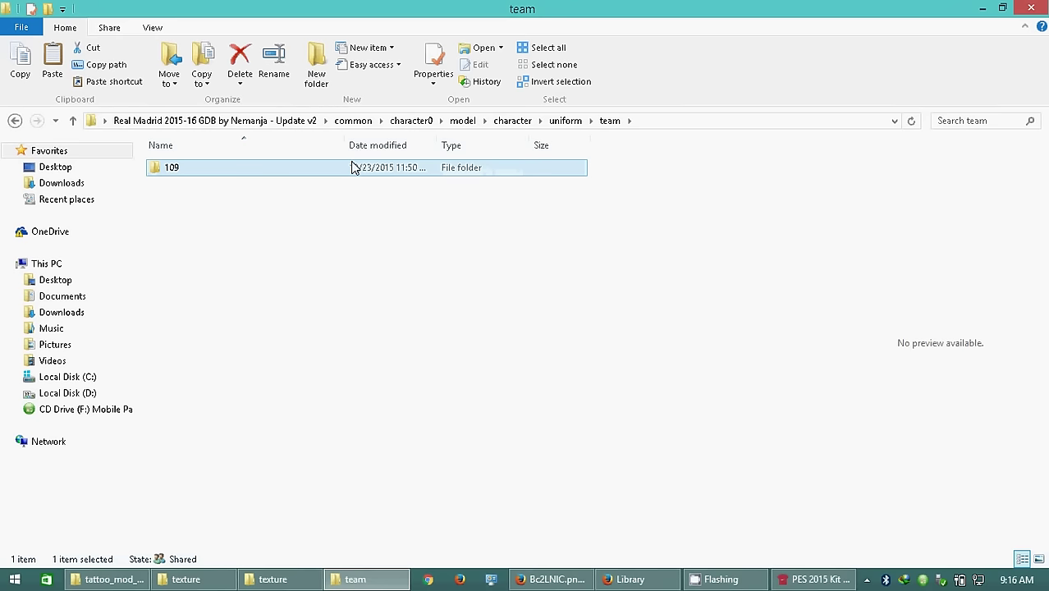
right_click(354, 168)
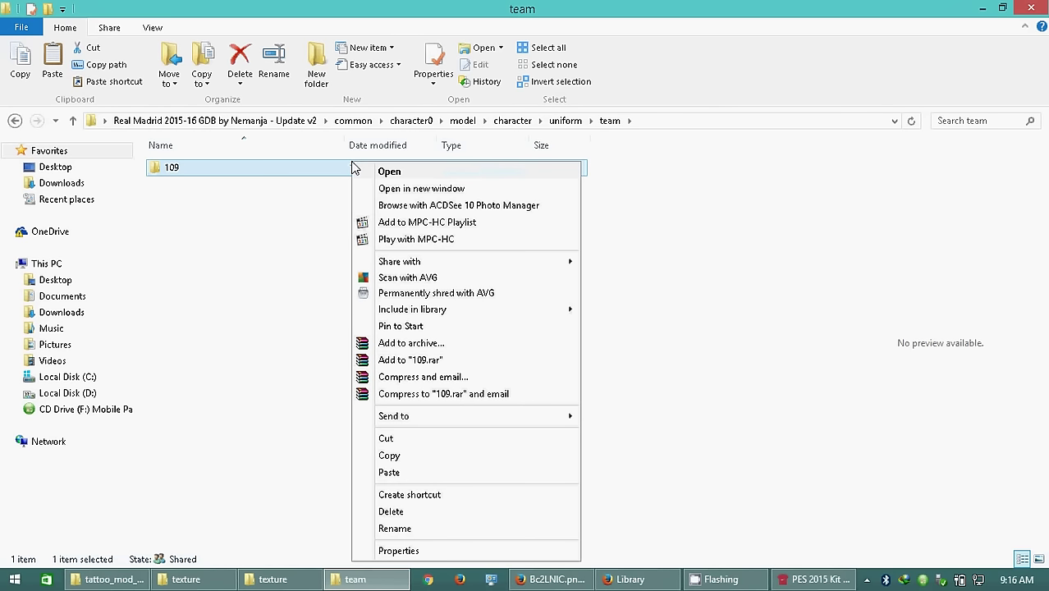
left_click(405, 456)
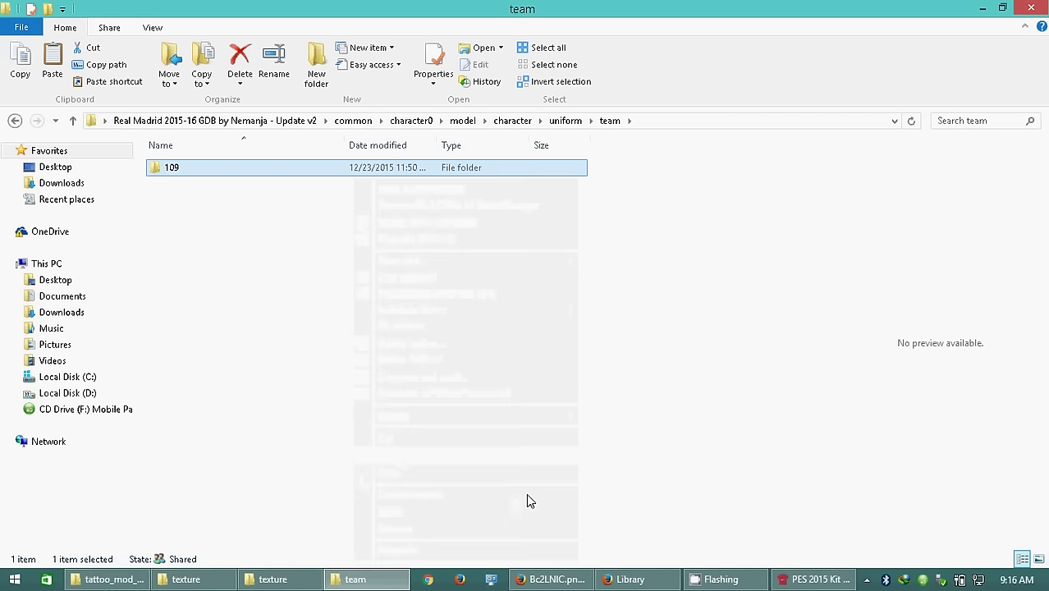
left_click(982, 8)
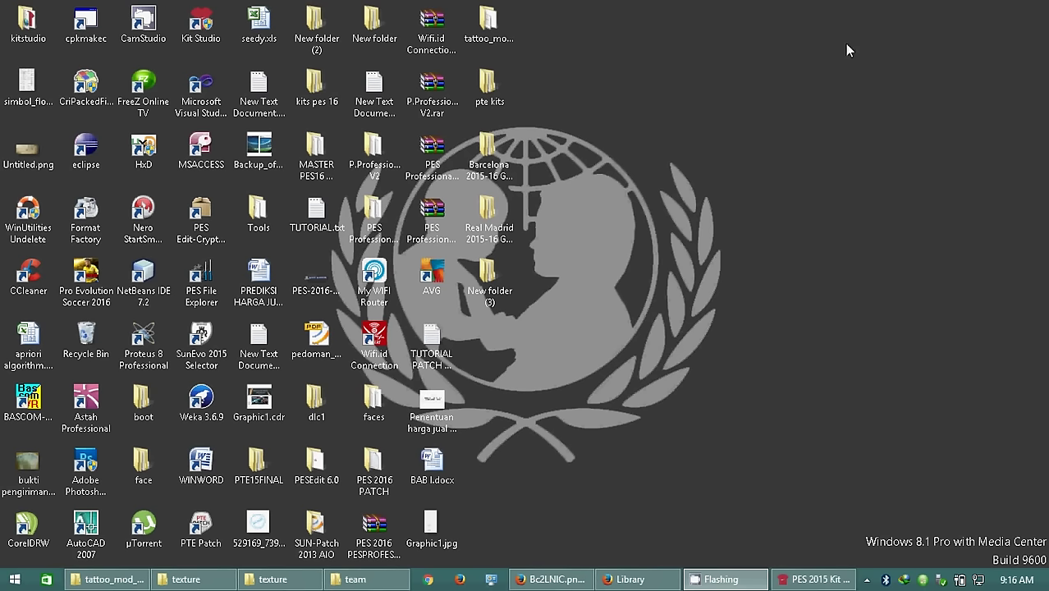
Paste the 109 folder into common/character0/model/character/uniform/team of the pte kits folder
double_click(489, 92)
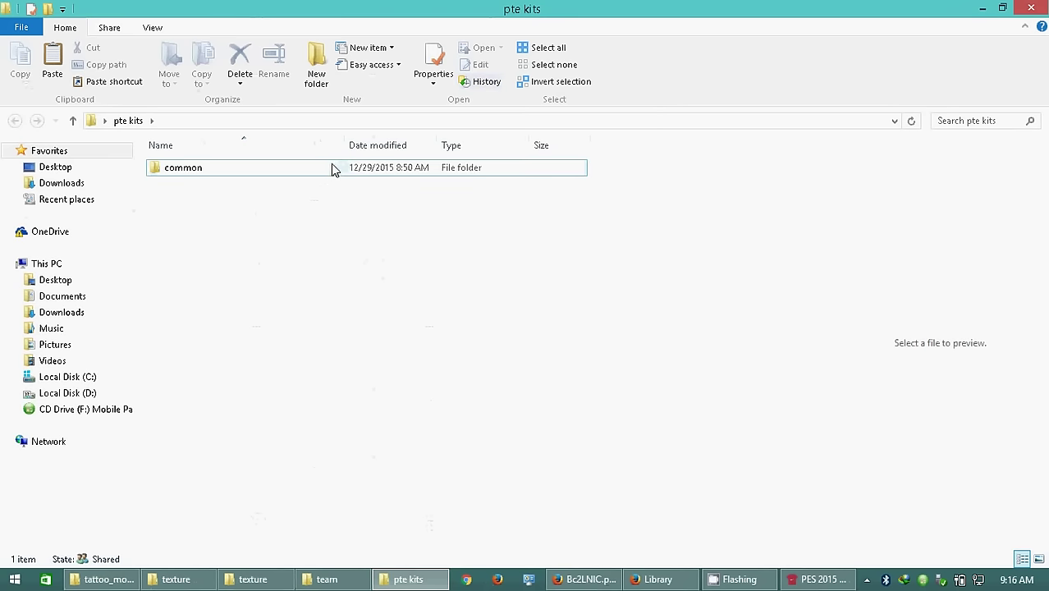
double_click(324, 172)
double_click(324, 174)
double_click(323, 174)
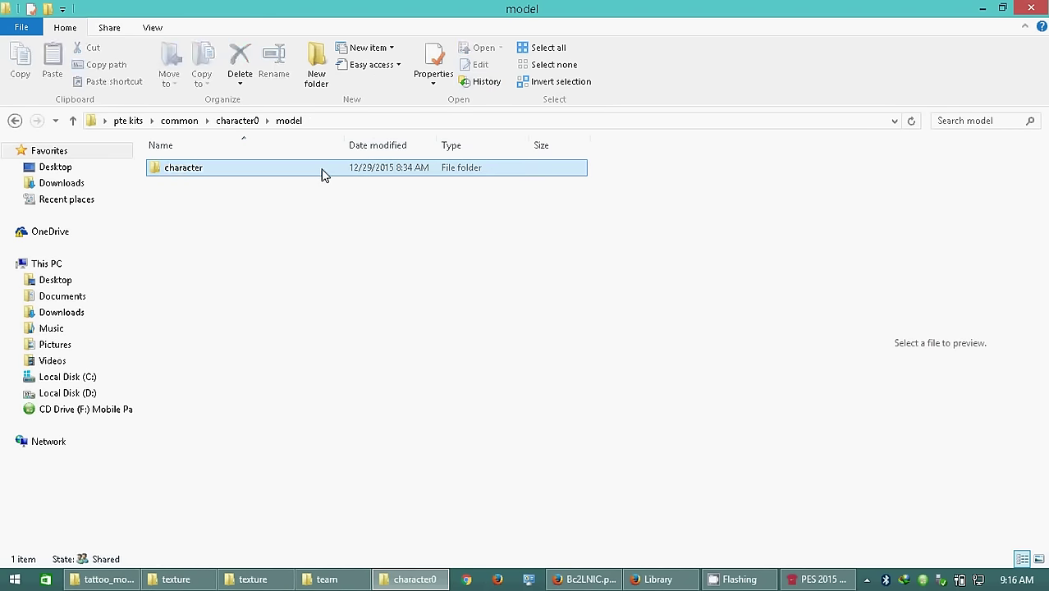
double_click(323, 174)
double_click(323, 174)
left_click(324, 174)
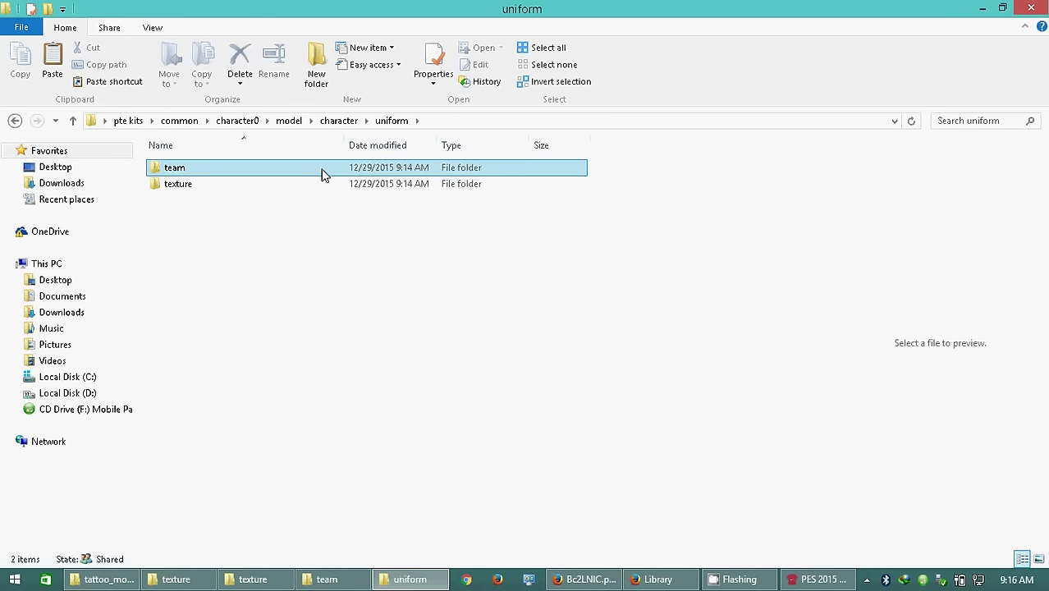
double_click(323, 174)
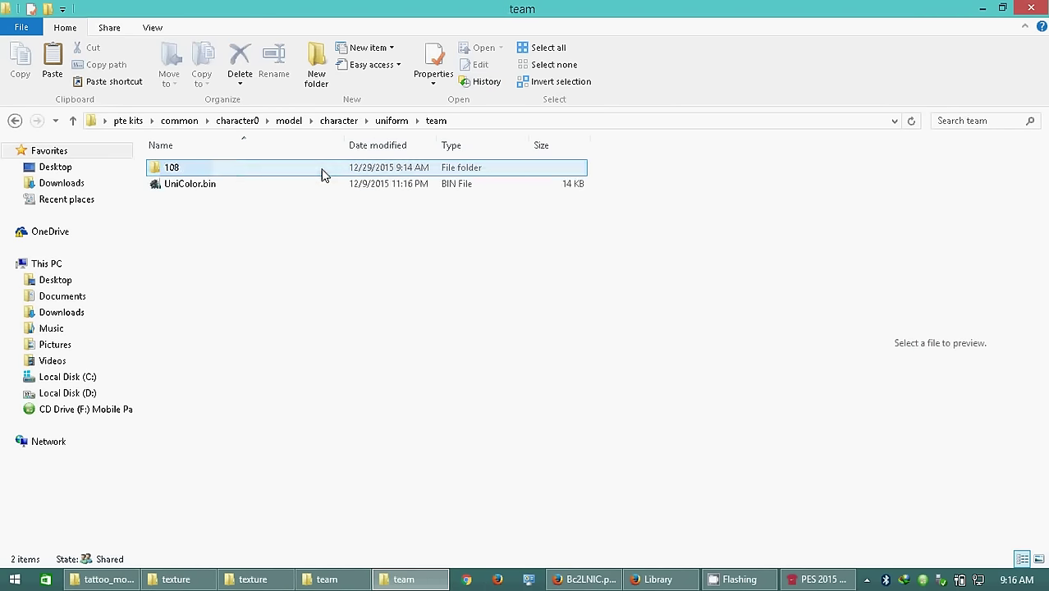
right_click(335, 243)
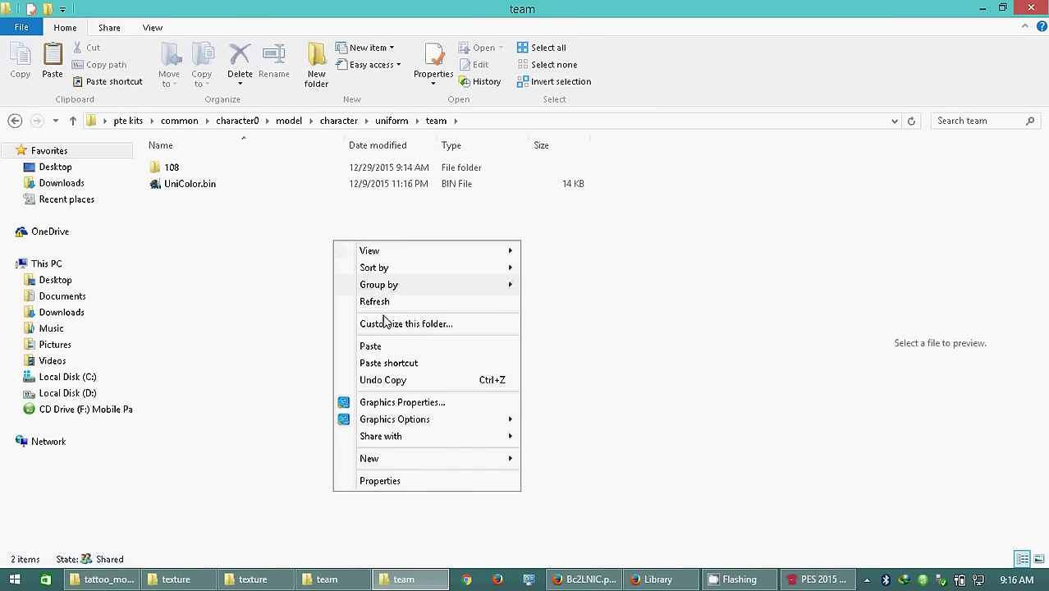
left_click(370, 346)
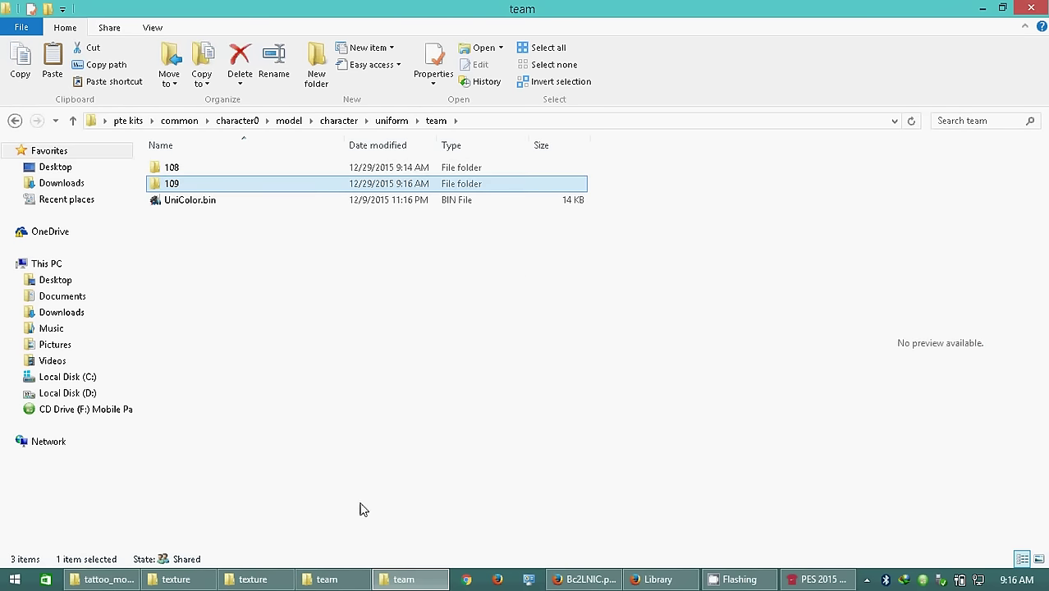
Copy all kit texture files from the uniform/texture folder of the Real Madrid 2015-16 GDB pack
left_click(320, 578)
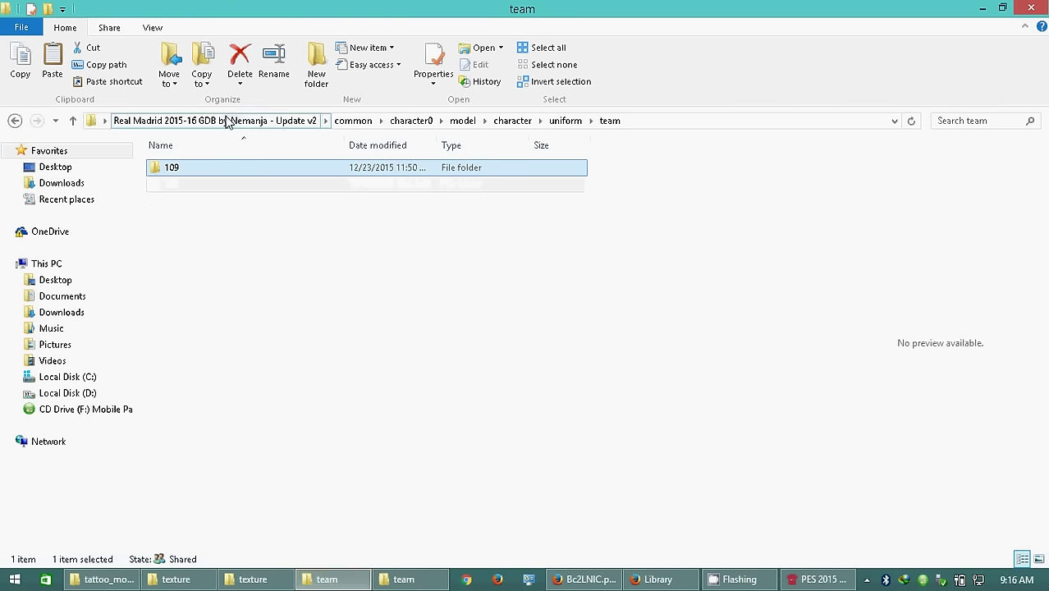
left_click(566, 120)
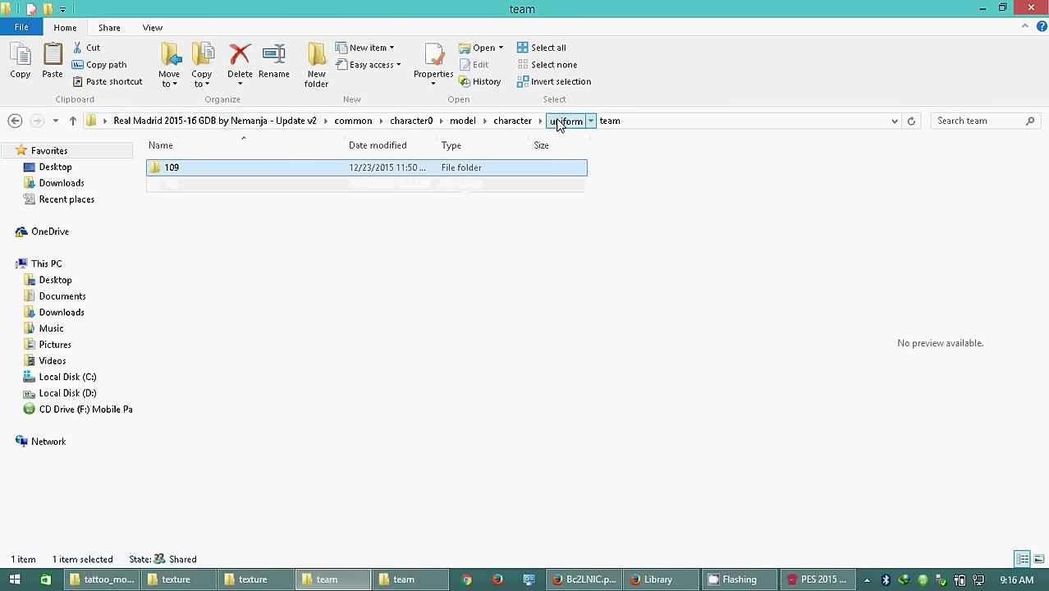
double_click(313, 183)
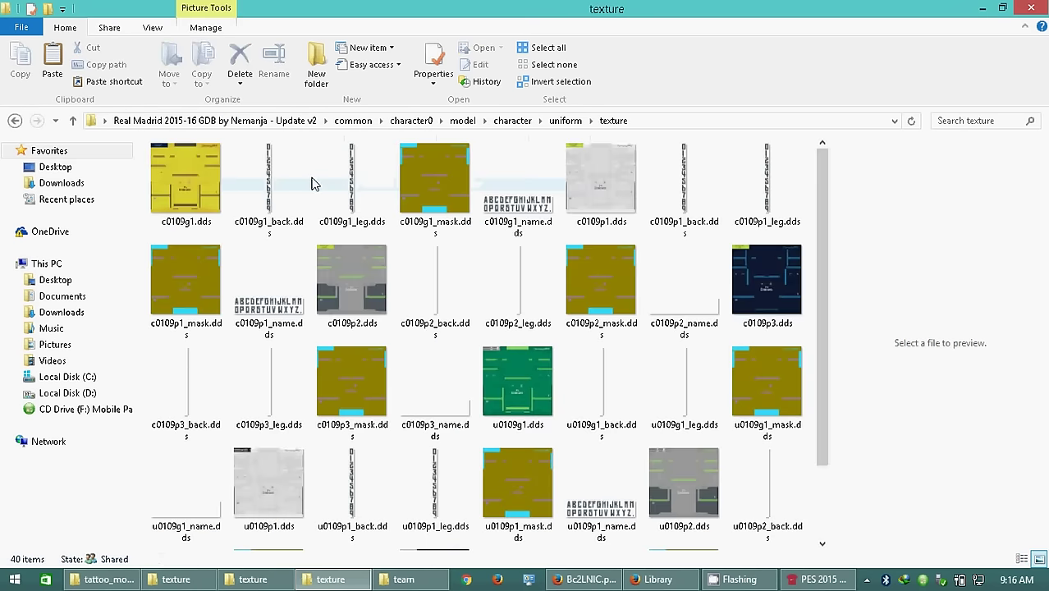
left_click(326, 183)
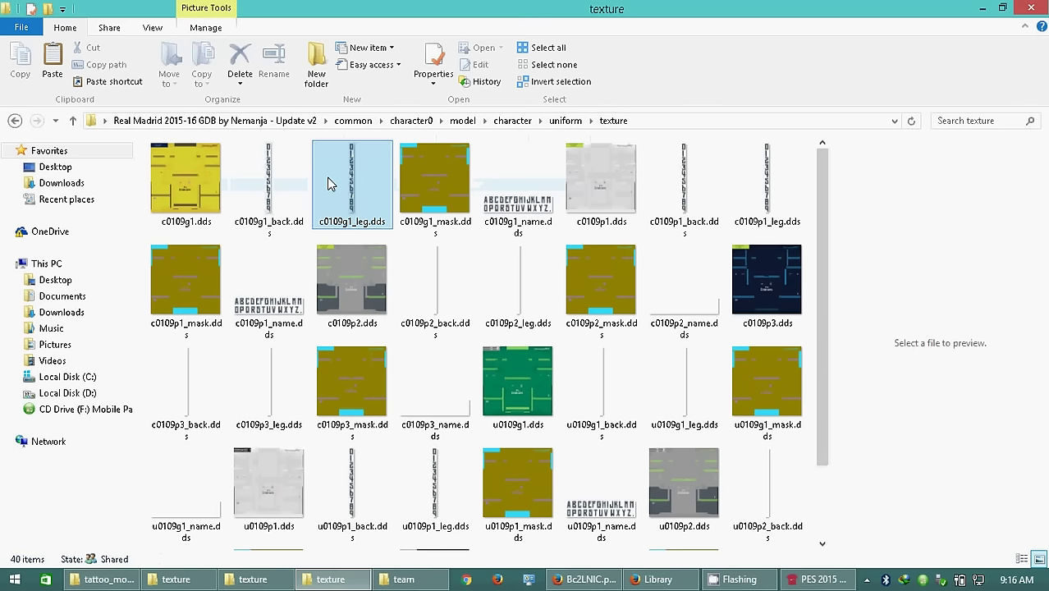
key("ctrl+a")
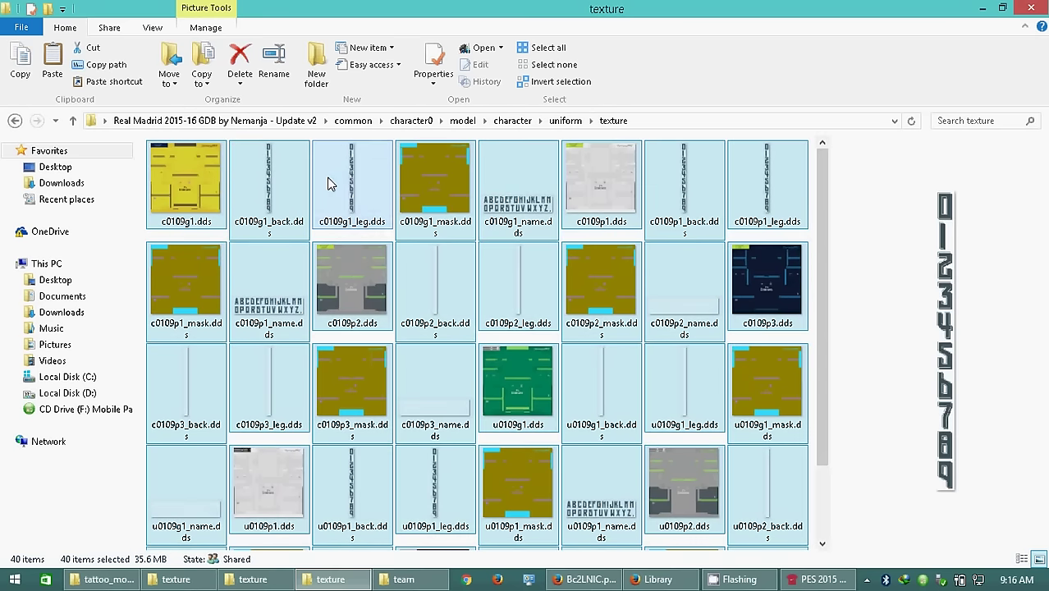
right_click(327, 179)
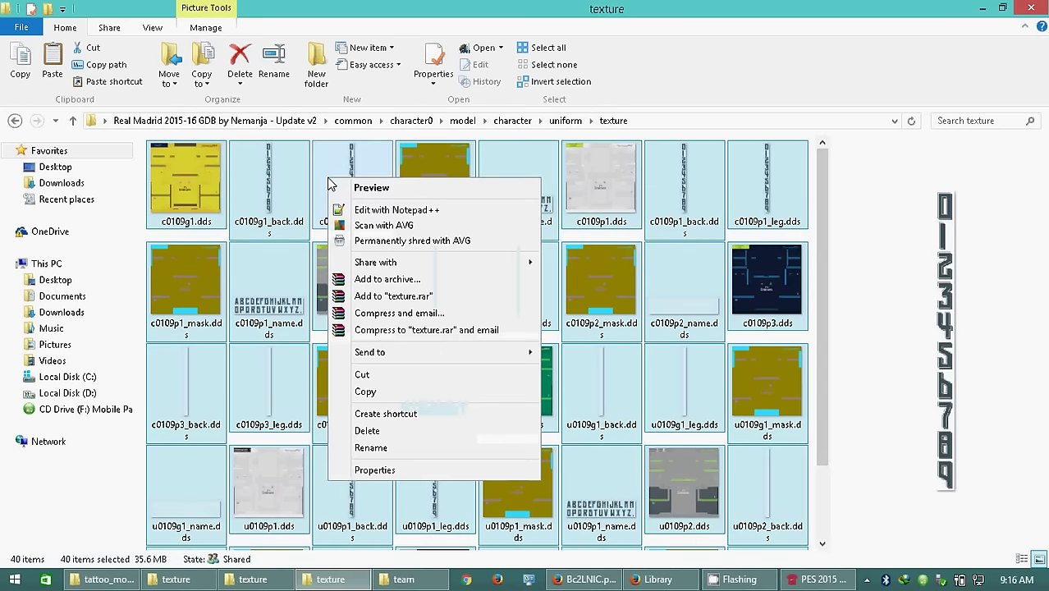
left_click(380, 392)
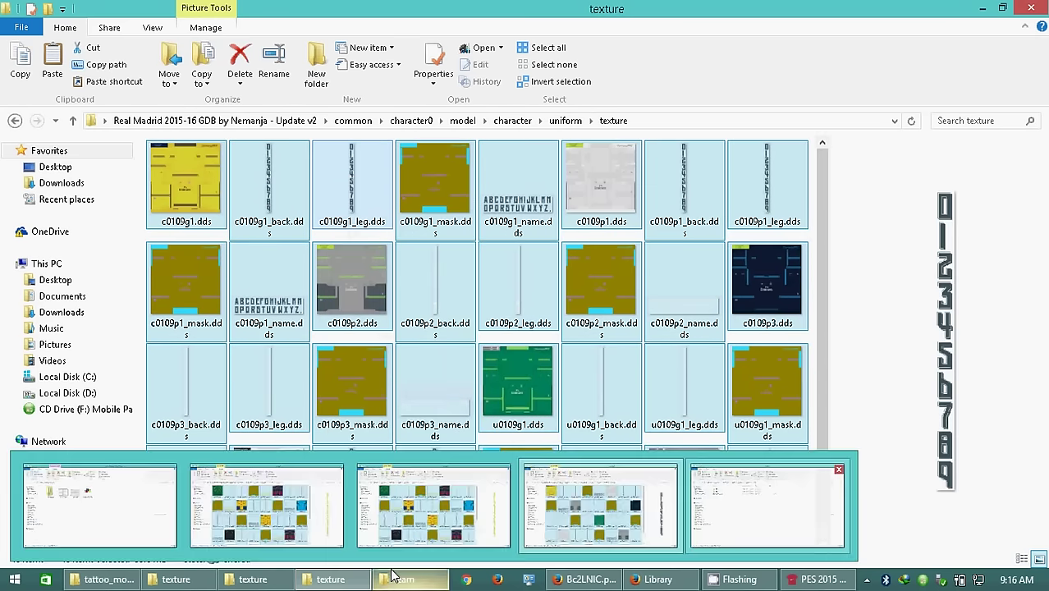
Paste the Real Madrid textures into the uniform/texture folder of pte kits and minimize both folder windows
left_click(394, 579)
left_click(375, 471)
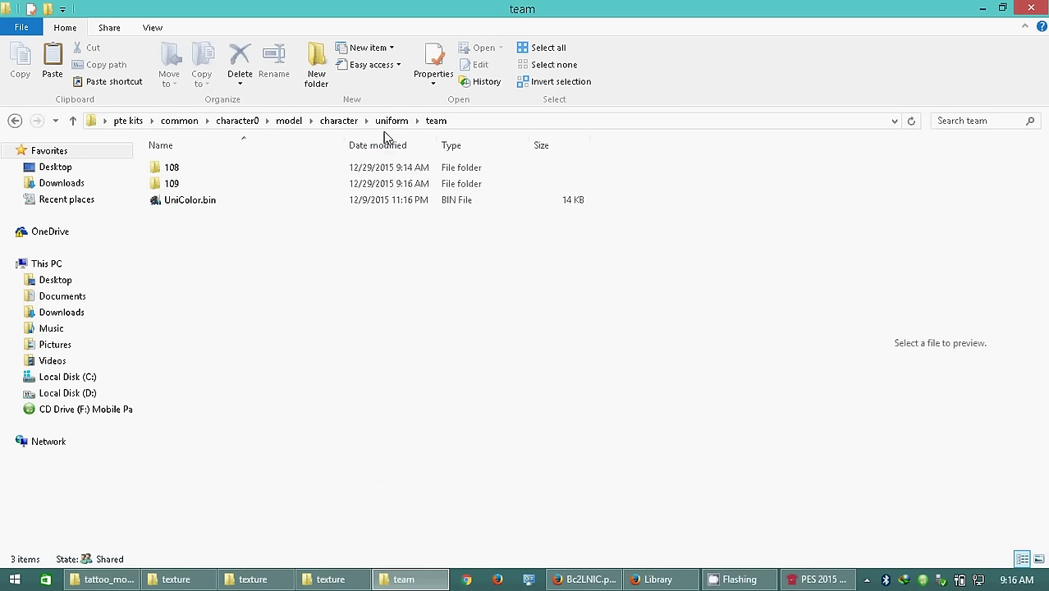
left_click(389, 123)
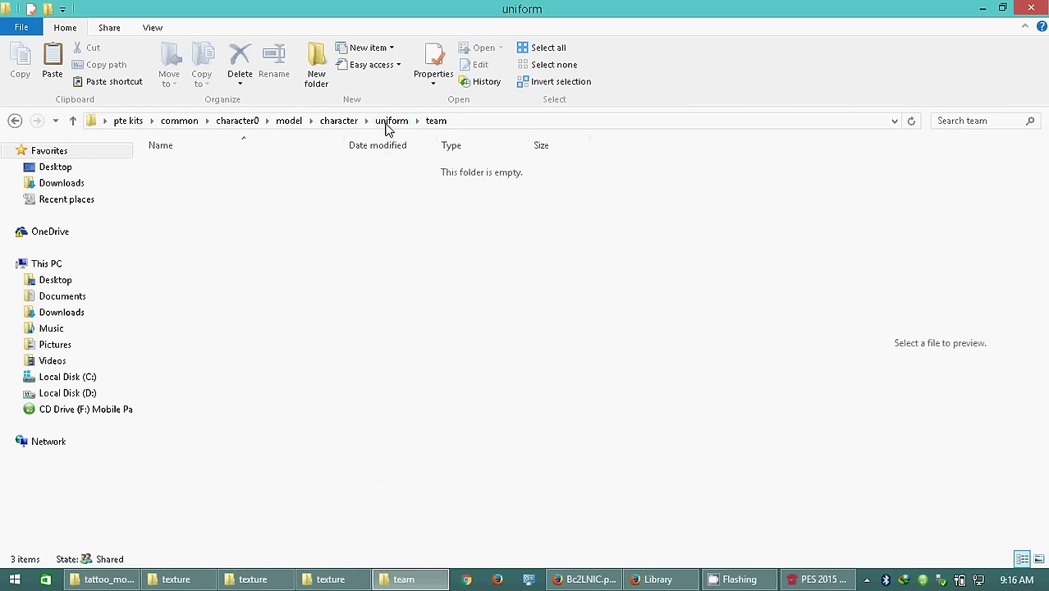
double_click(324, 187)
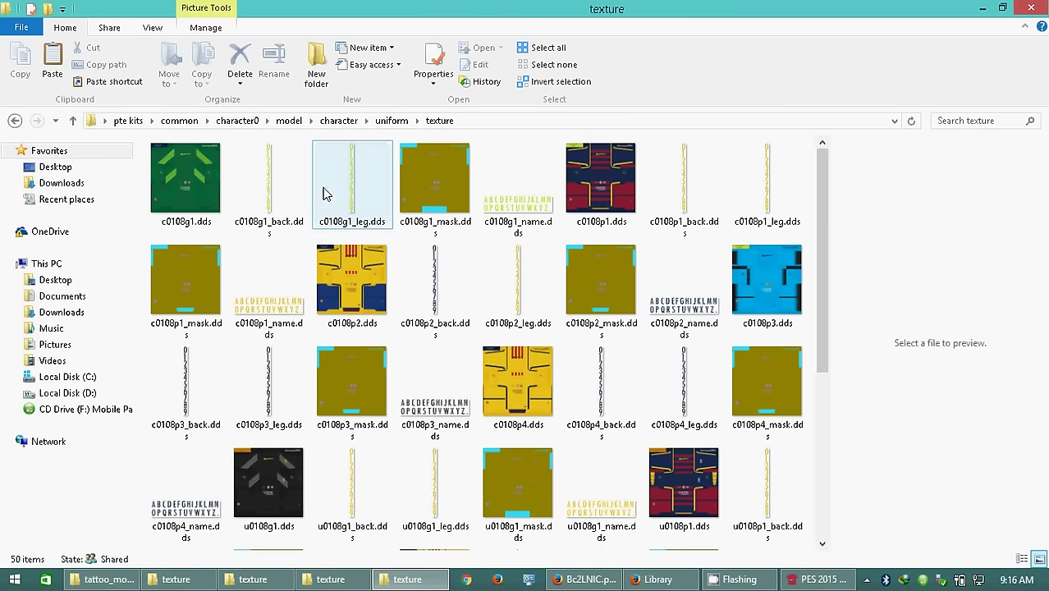
right_click(306, 191)
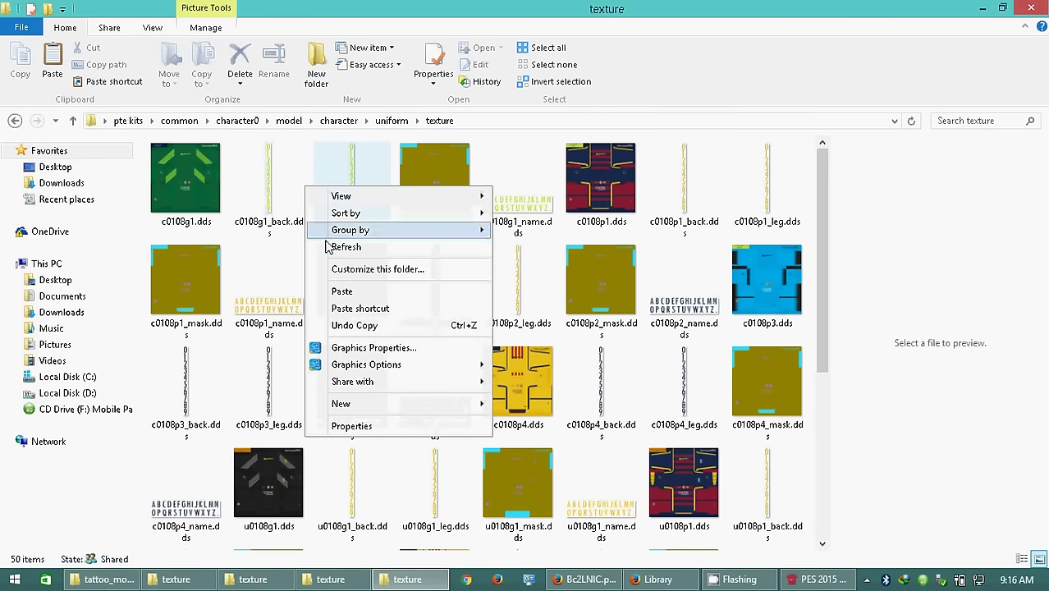
left_click(343, 292)
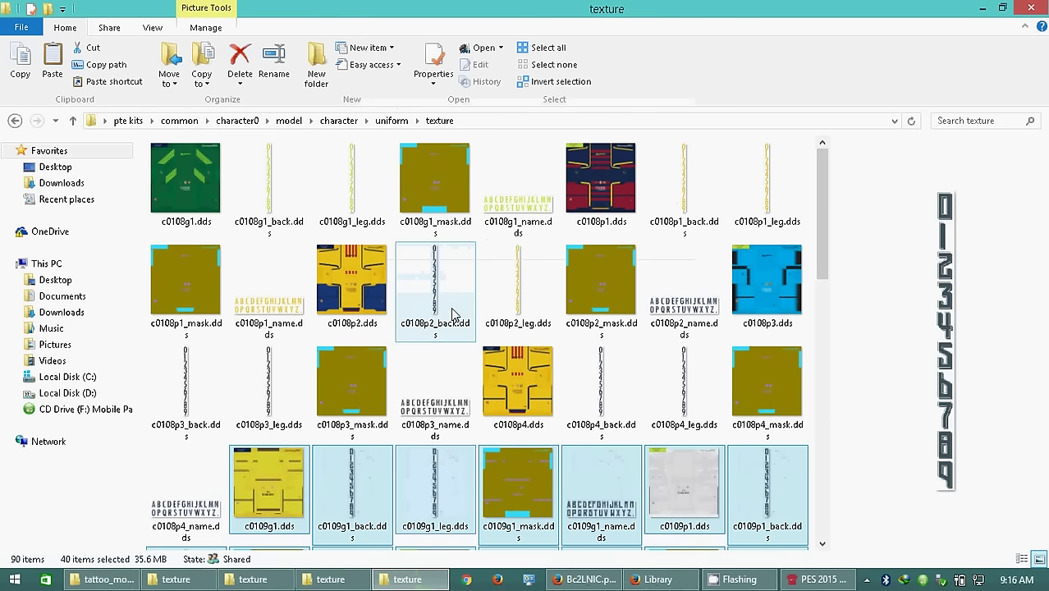
left_click(979, 10)
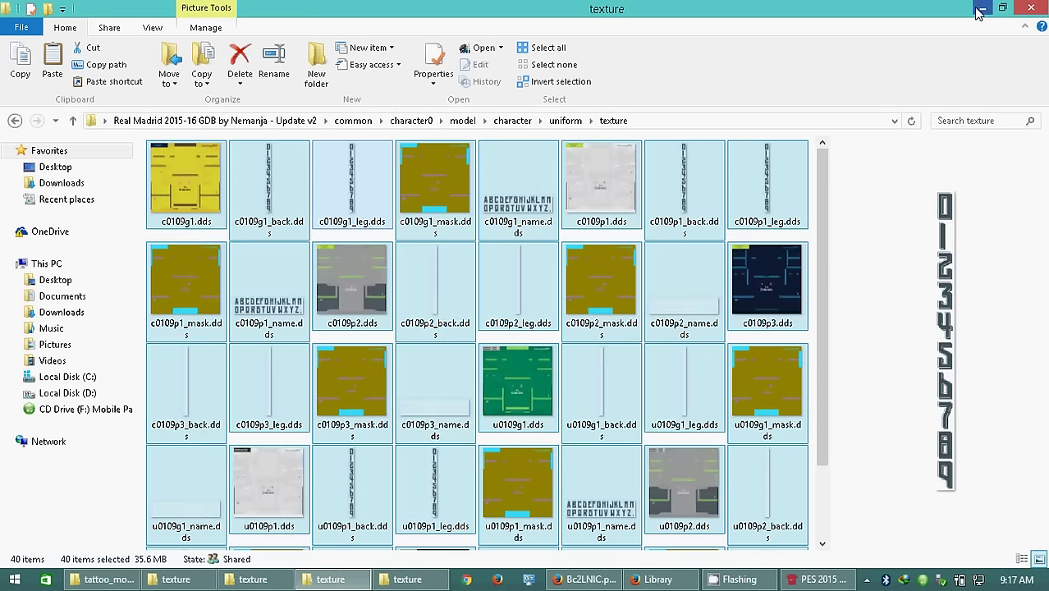
left_click(978, 12)
Compare Real Madrid's kit types, icons and colors in the UniColor editor with the J3sykkq.png reference image in Firefox, then minimize both windows
left_click(821, 579)
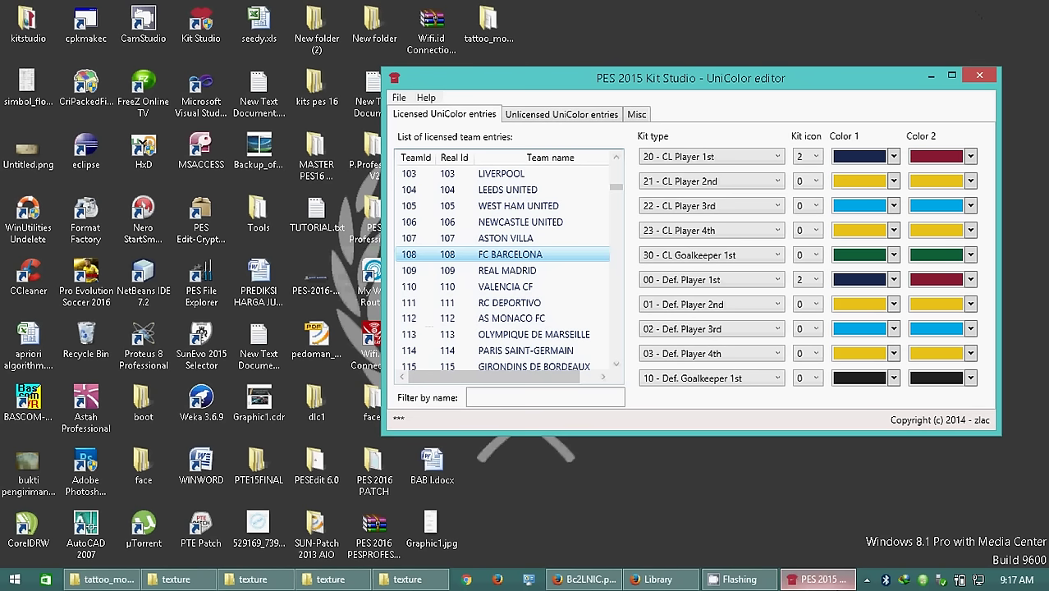
left_click(530, 270)
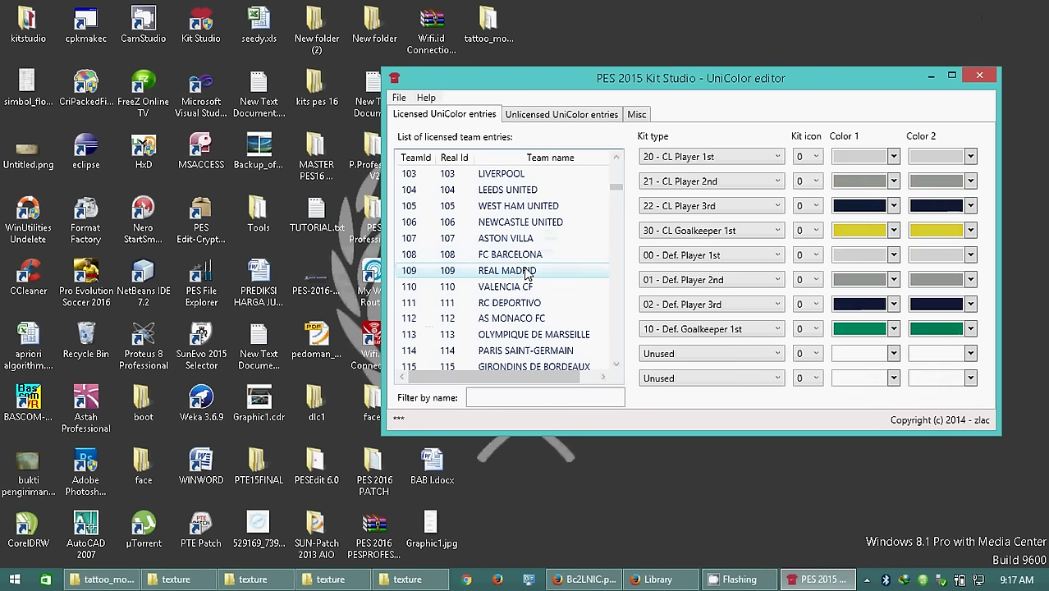
left_click(585, 579)
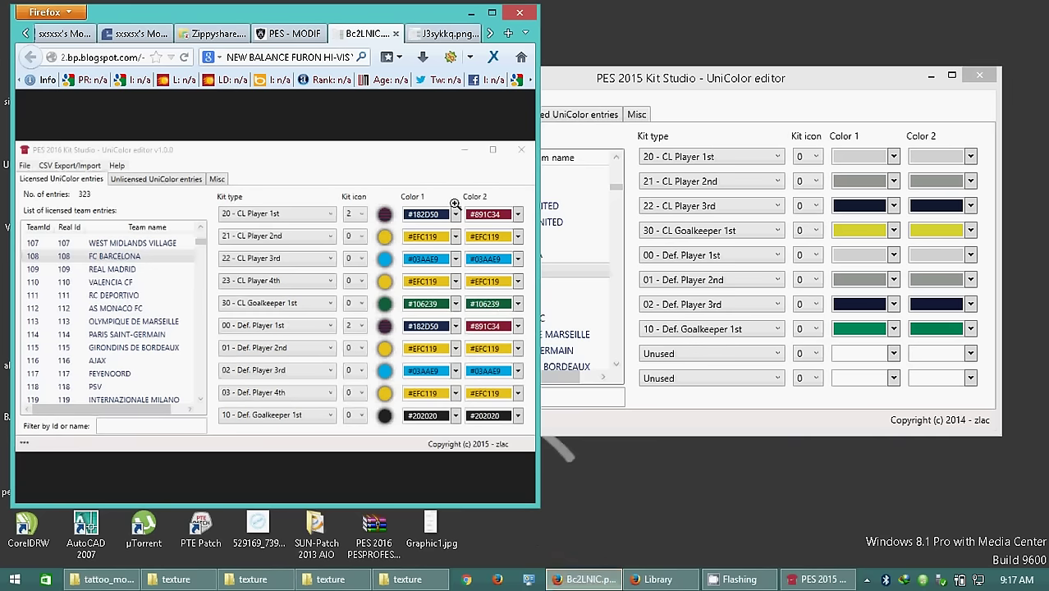
left_click(432, 36)
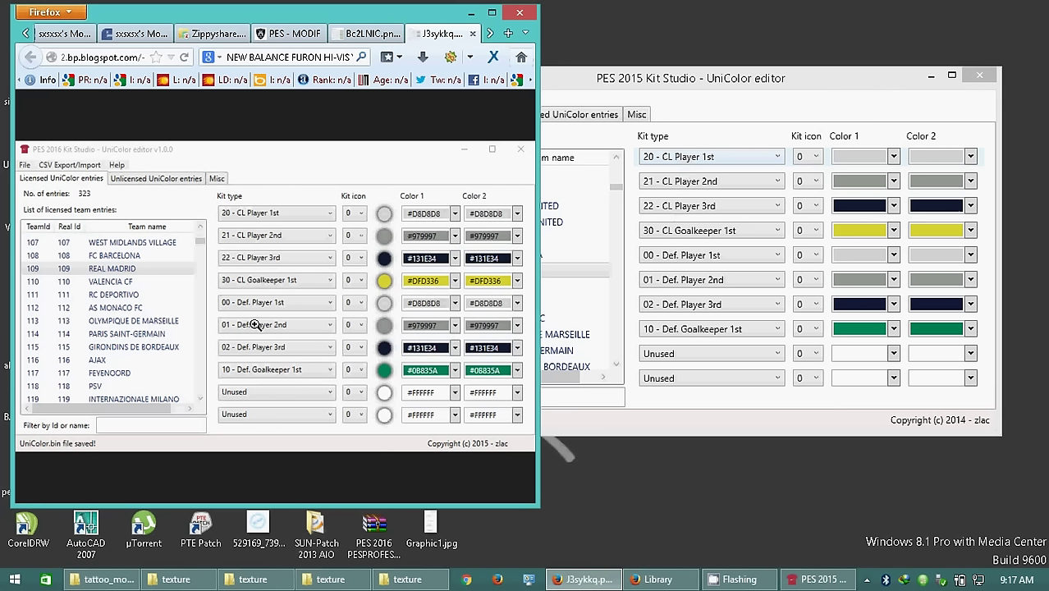
left_click(470, 12)
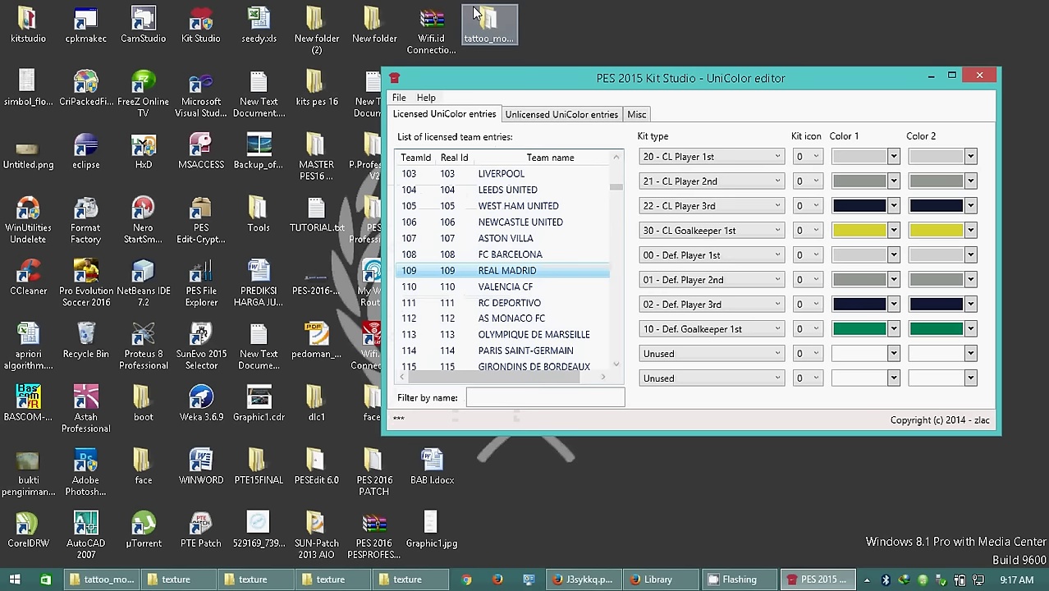
left_click(930, 75)
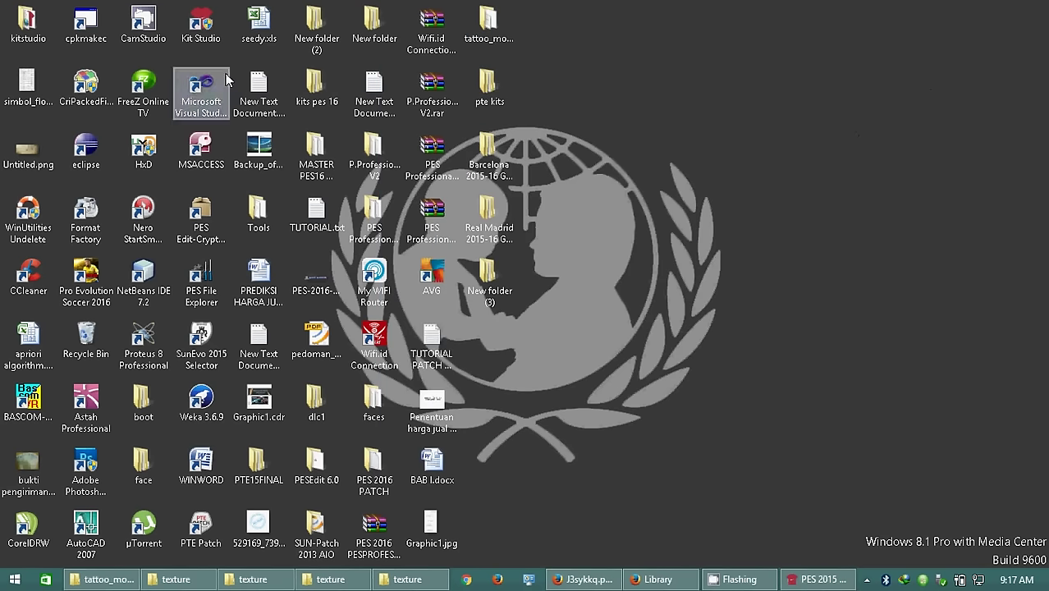
Launch CriPackedFileMaker from the desktop
double_click(94, 36)
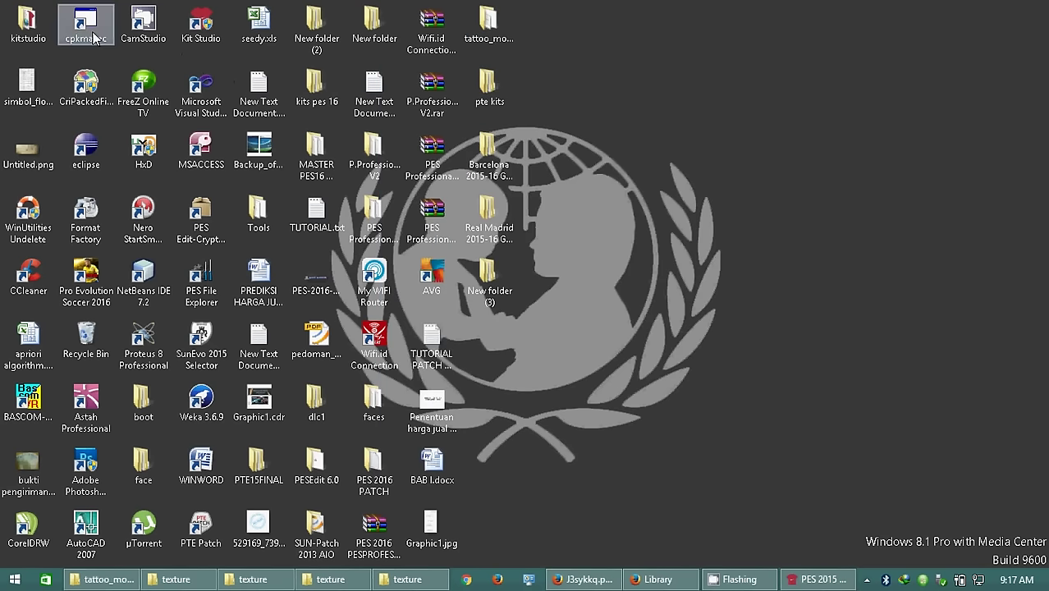
left_click(91, 92)
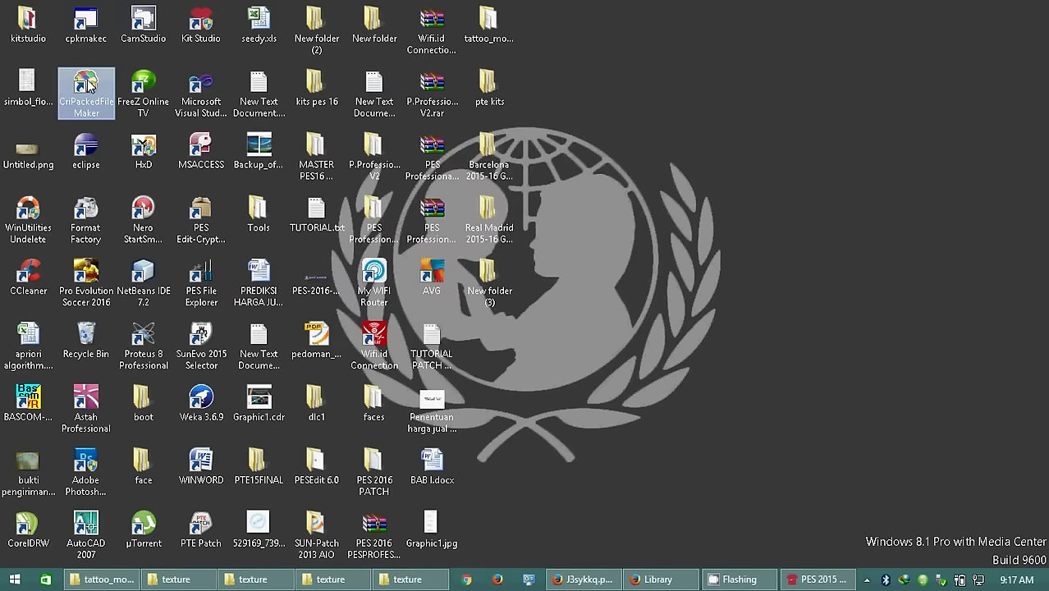
right_click(89, 82)
left_click(124, 157)
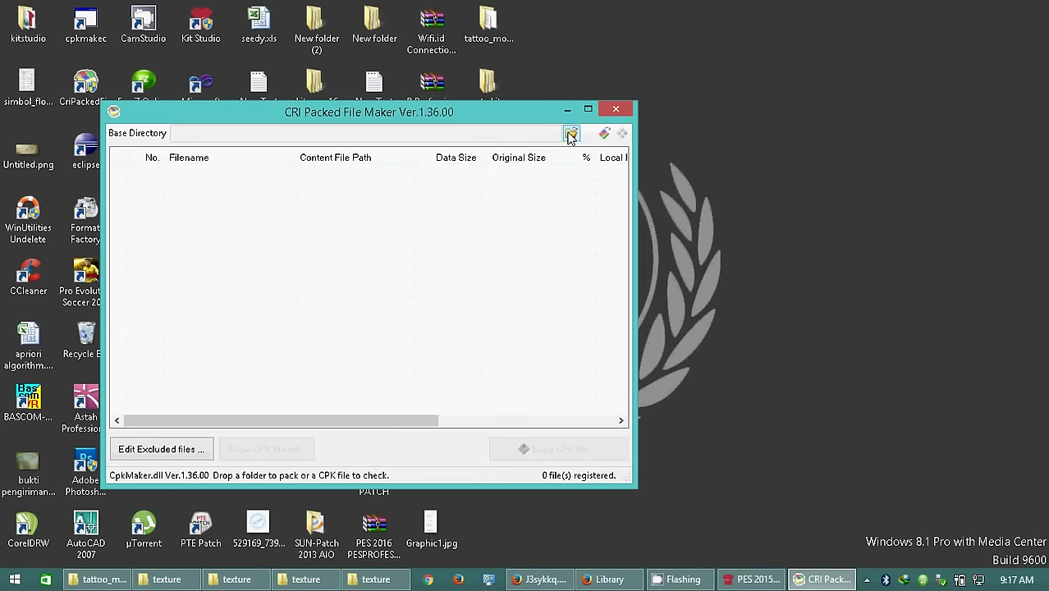
Load the pte kits folder from the desktop as the base directory for packing
left_click(572, 134)
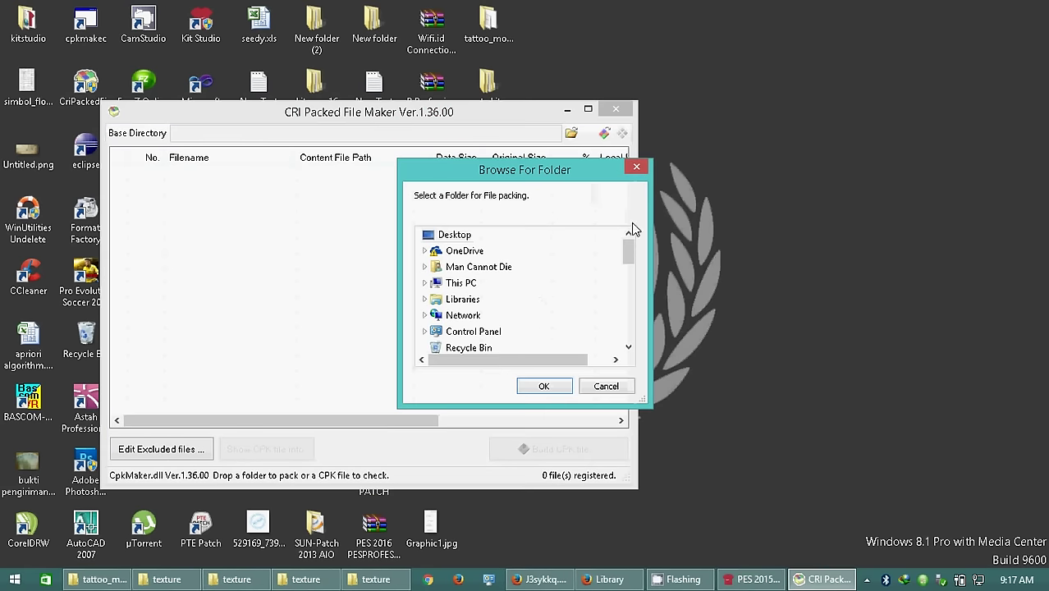
left_click_drag(632, 243, 642, 317)
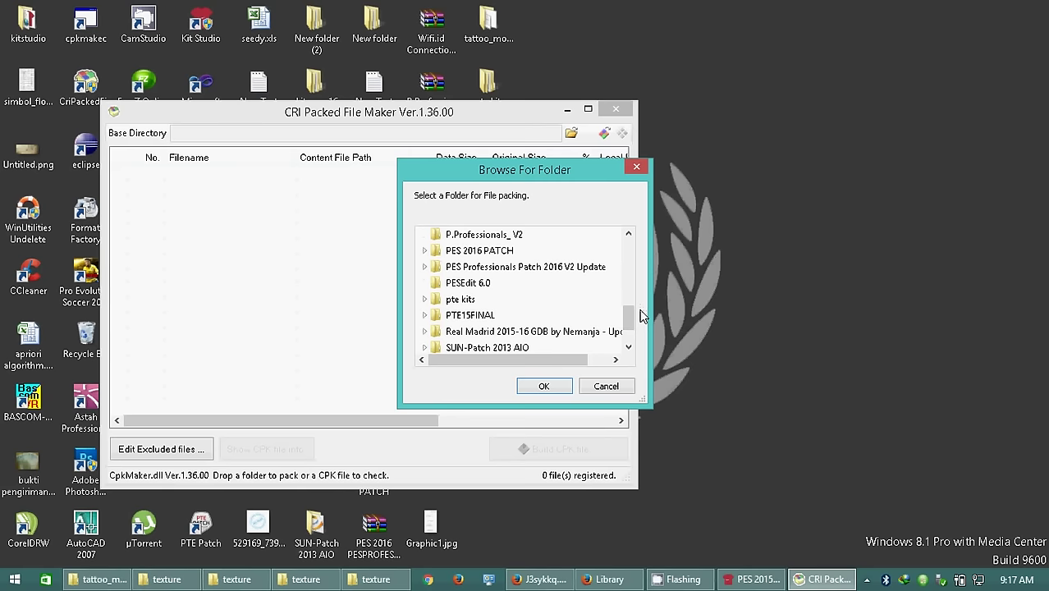
left_click(461, 299)
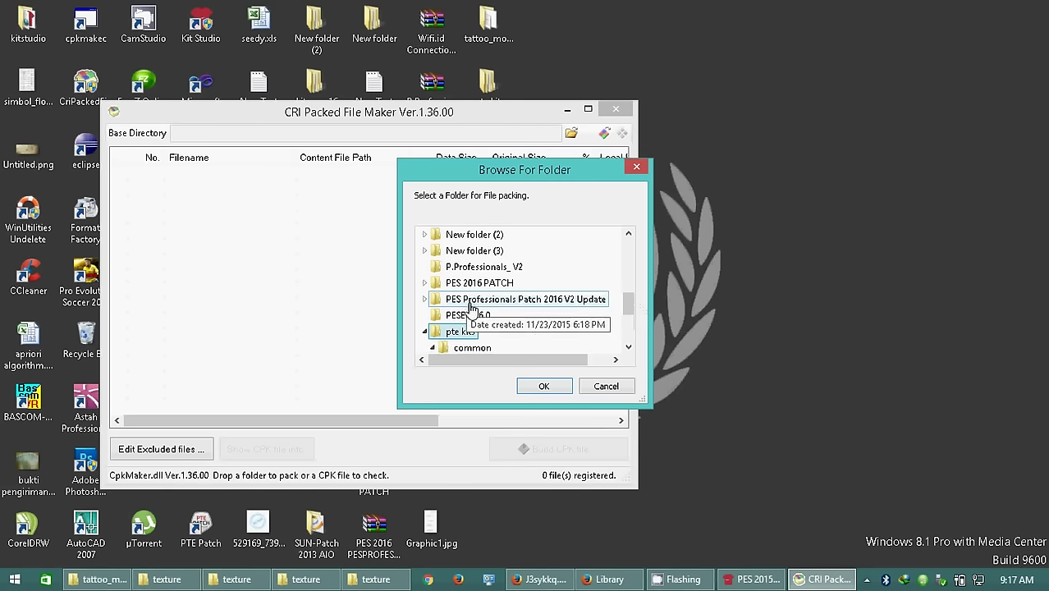
left_click(544, 387)
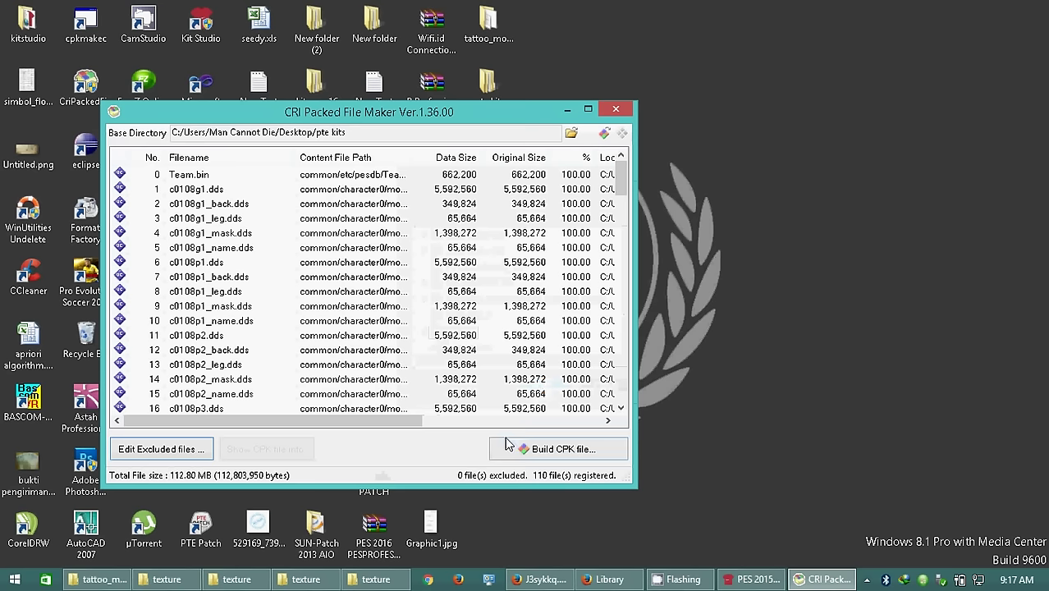
Set the CPK output file to barcarmbadgeupdate.cpk in the Pro Evolution Soccer 2016 download folder
left_click(529, 452)
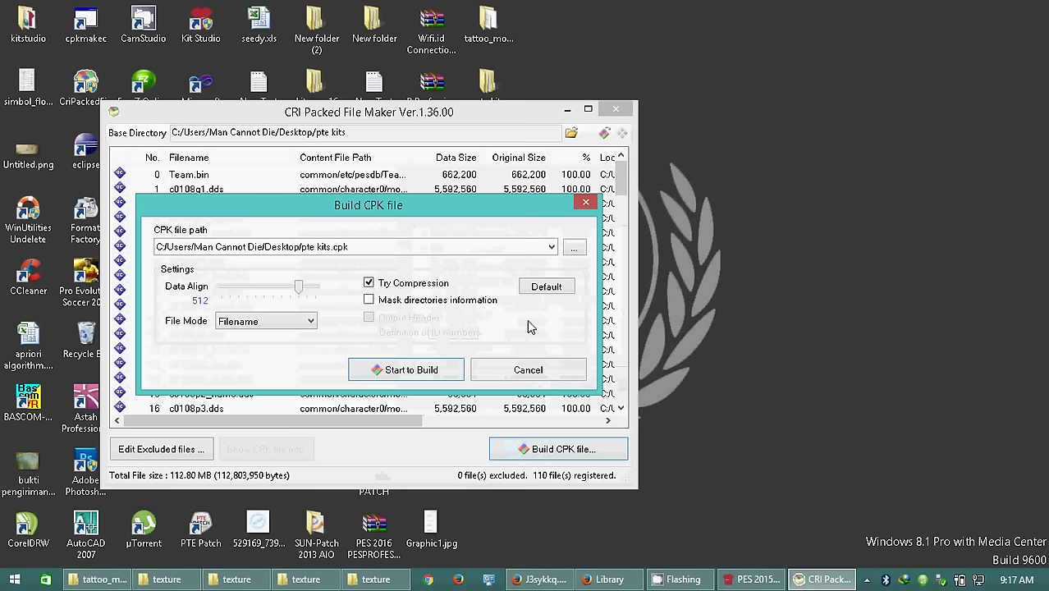
left_click(574, 247)
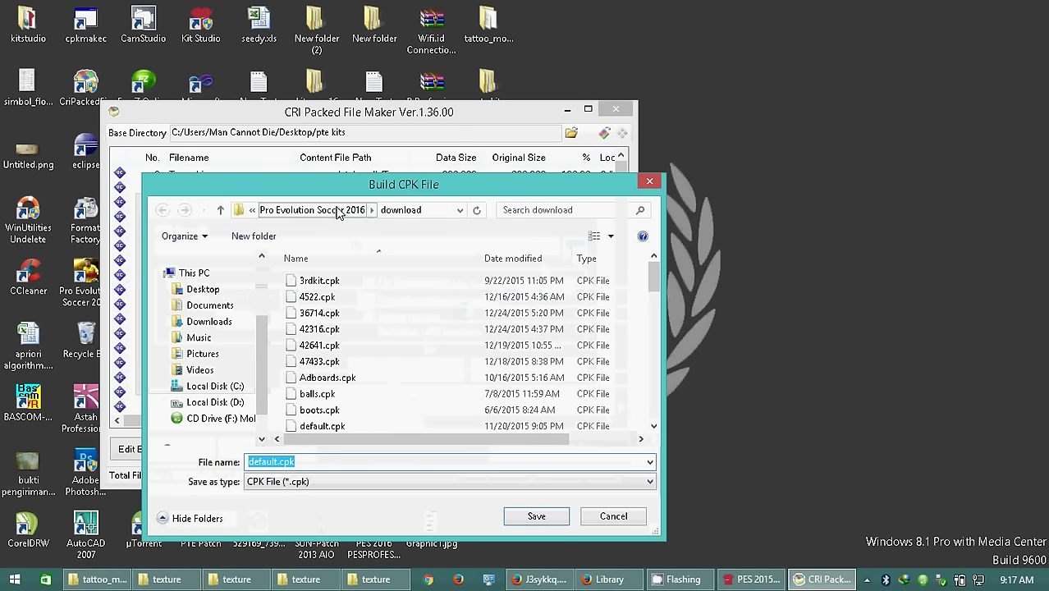
left_click(277, 462)
left_click_drag(277, 462, 236, 464)
type("barcar")
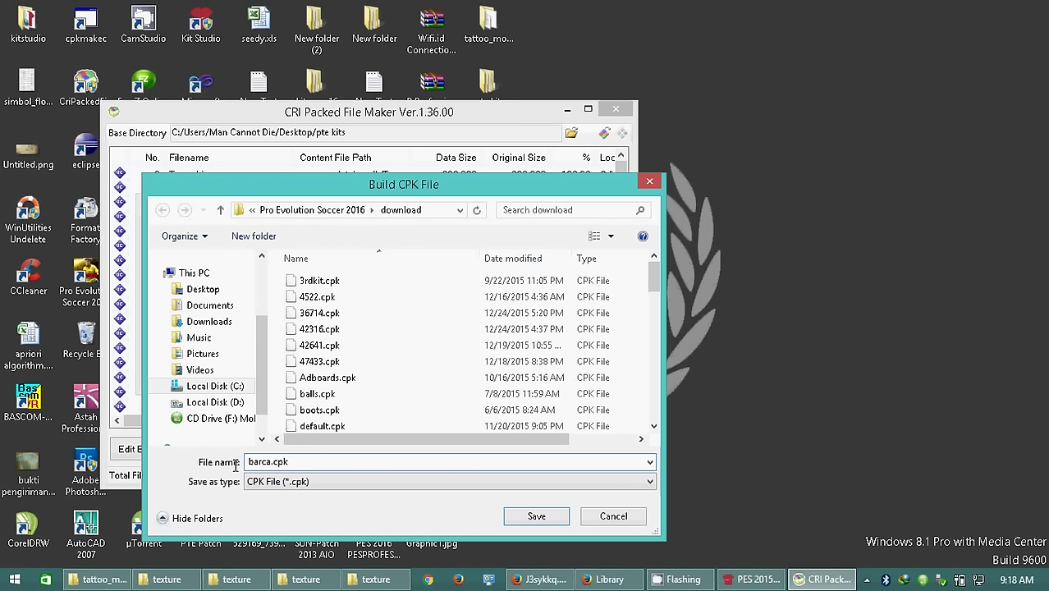
type("mbadgeupdate")
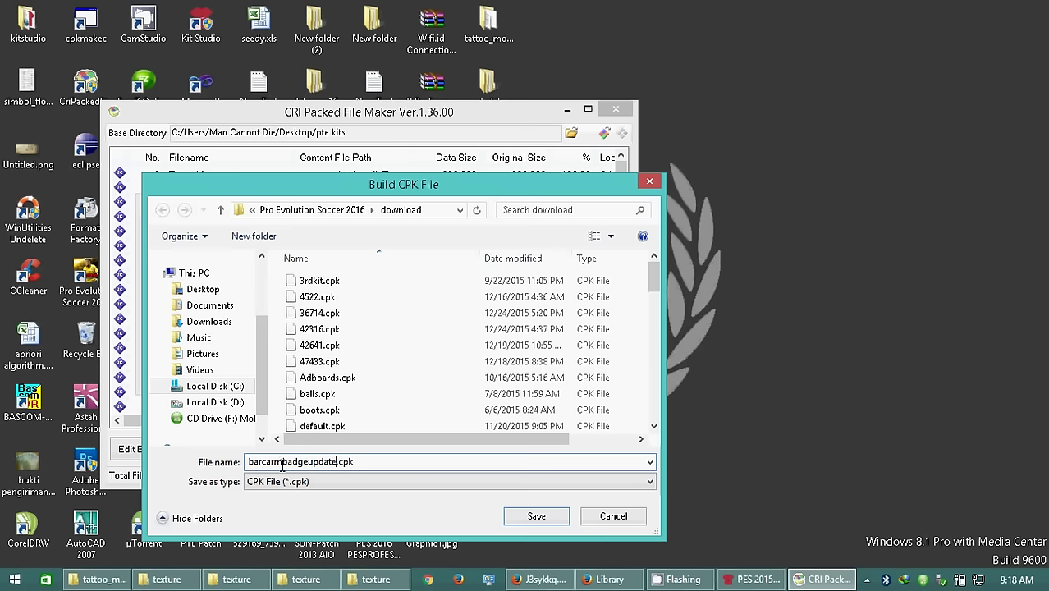
left_click(532, 516)
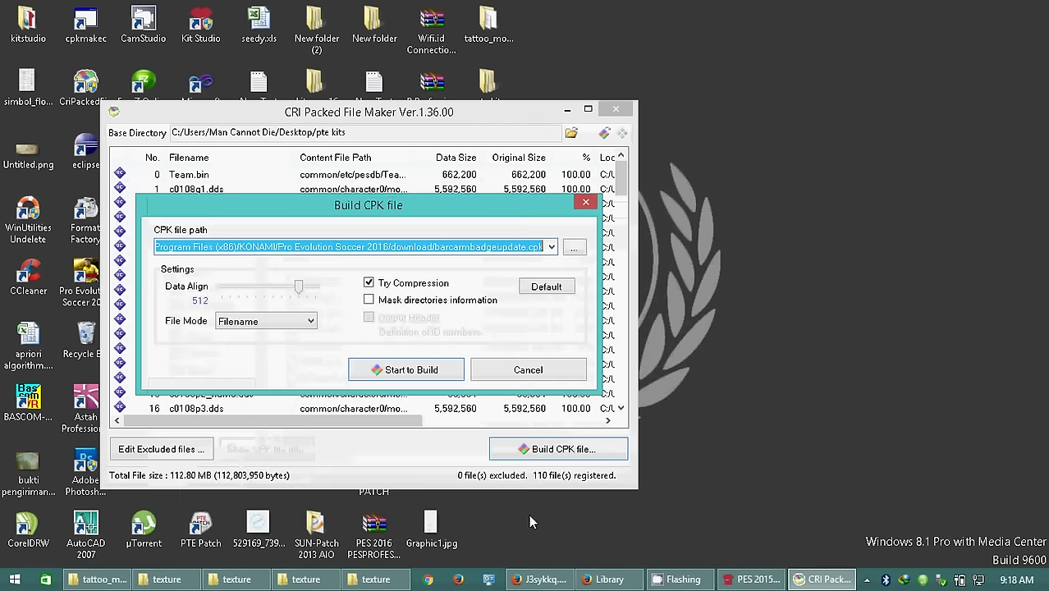
Build the CPK file with the current settings and close CRI Packed File Maker
left_click(418, 374)
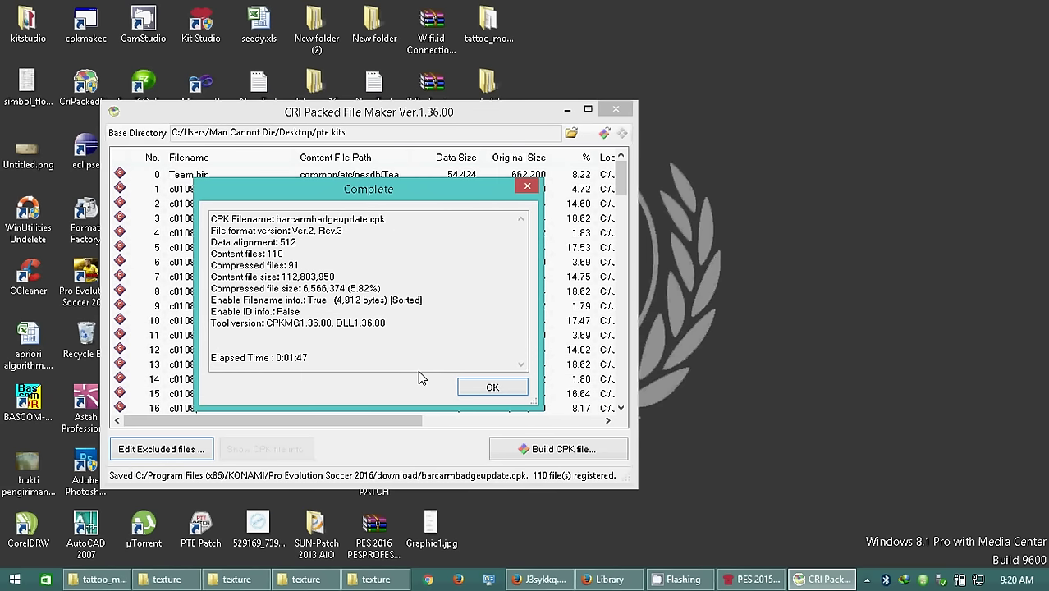
left_click(476, 394)
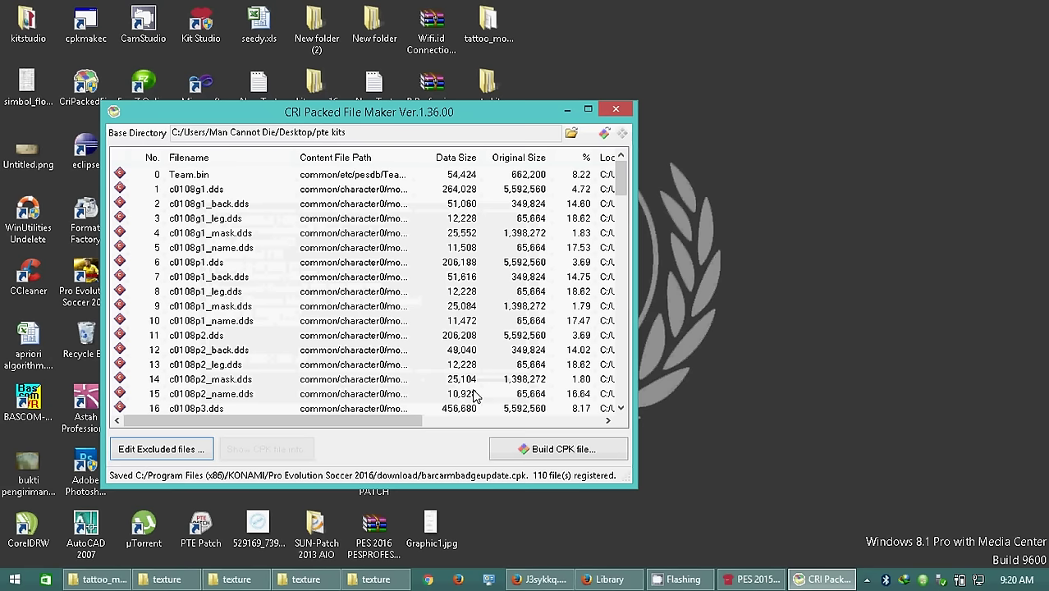
left_click(612, 108)
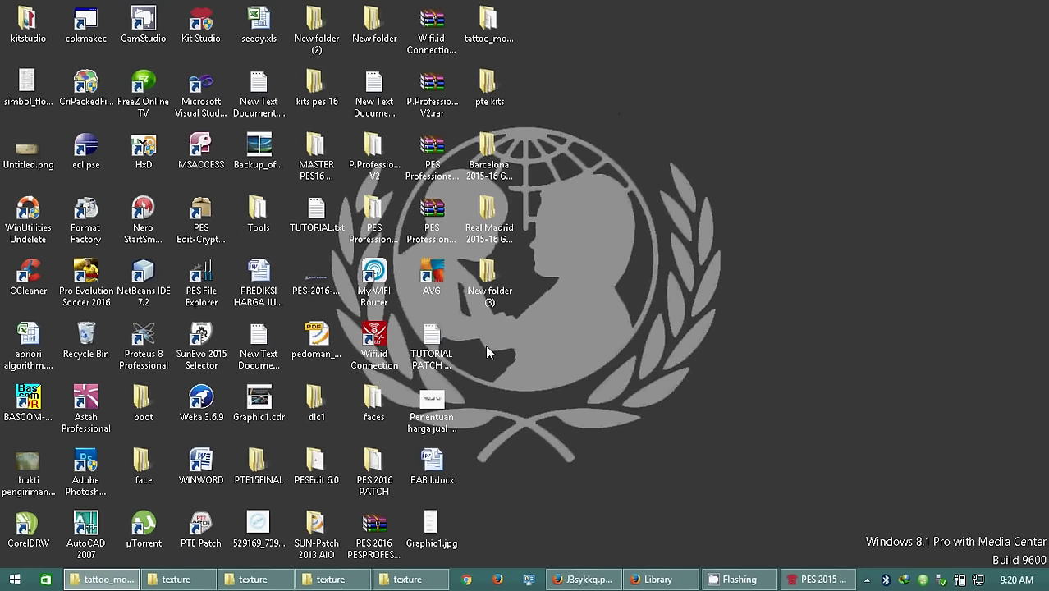
Open a new File Explorer window at C:\Program Files (x86)\KONAMI\Pro Evolution Soccer 2016
right_click(432, 581)
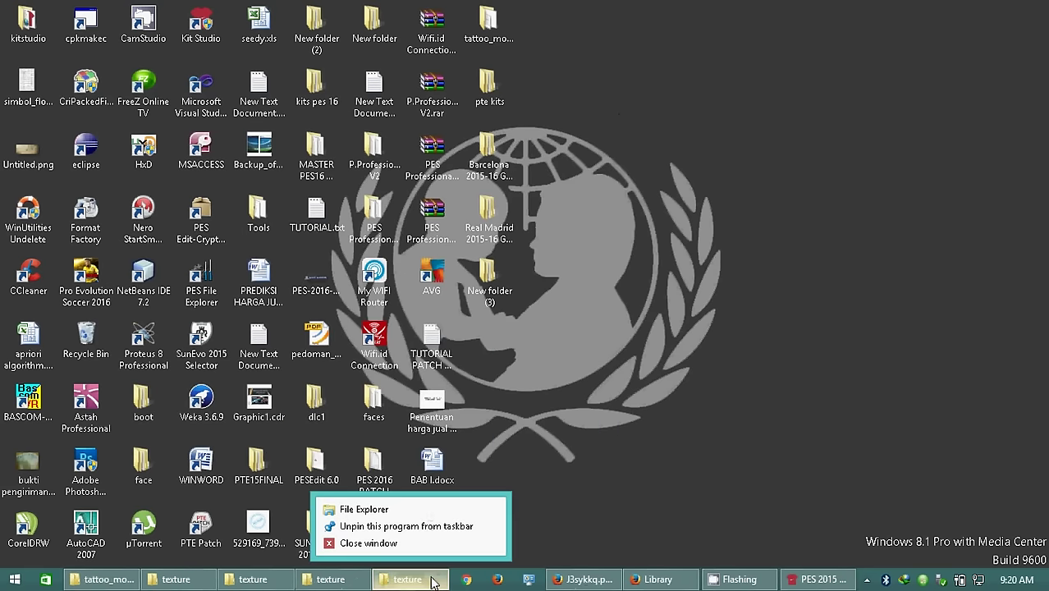
left_click(376, 510)
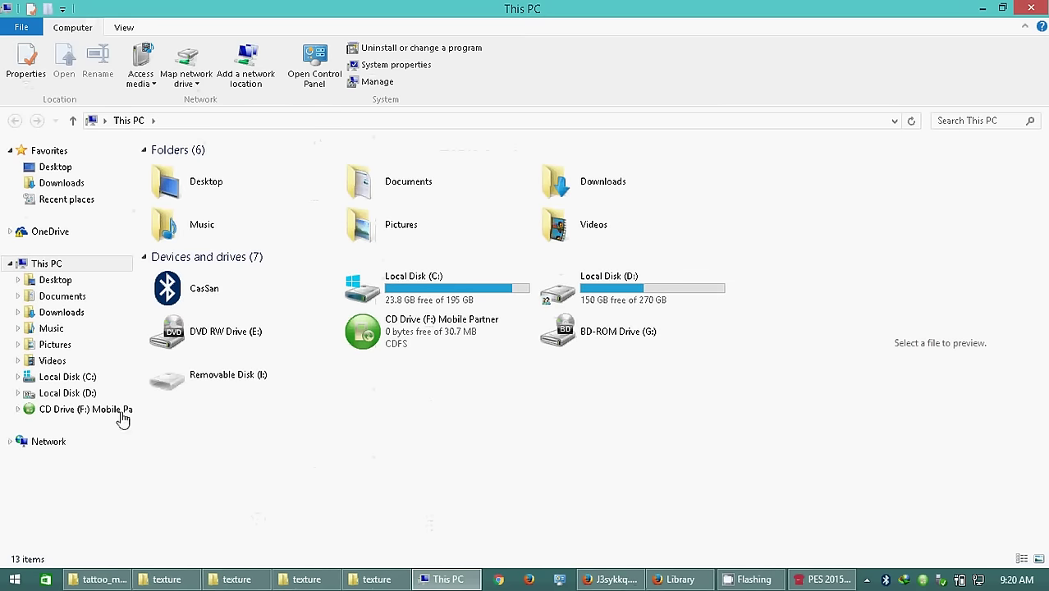
left_click(91, 381)
double_click(196, 345)
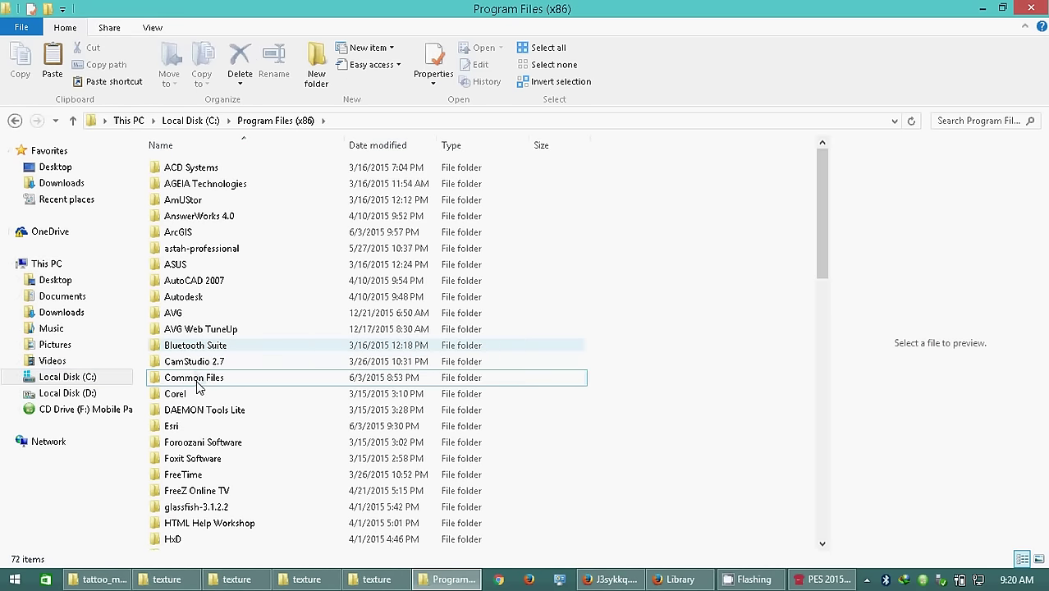
left_click_drag(818, 238, 837, 373)
double_click(366, 244)
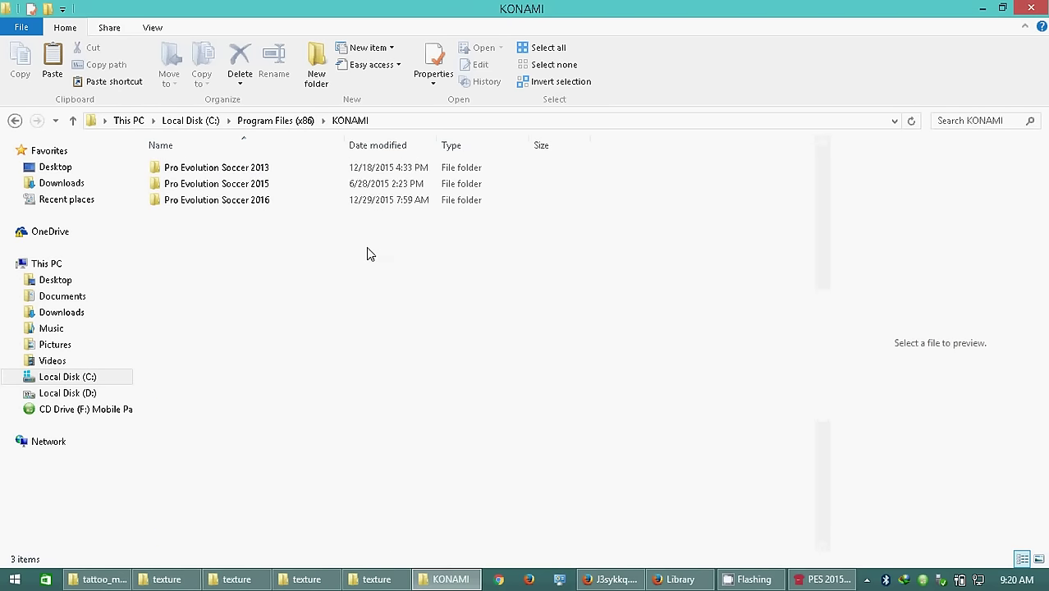
double_click(345, 201)
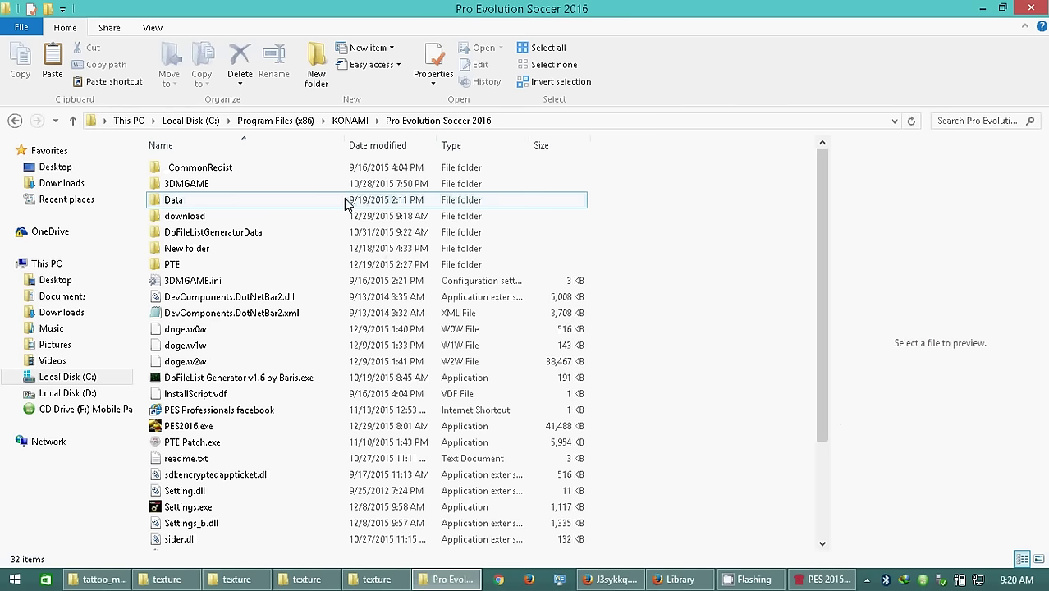
Run DpFileList Generator v1.6 by Baris.exe as administrator
left_click(224, 378)
left_click(223, 378)
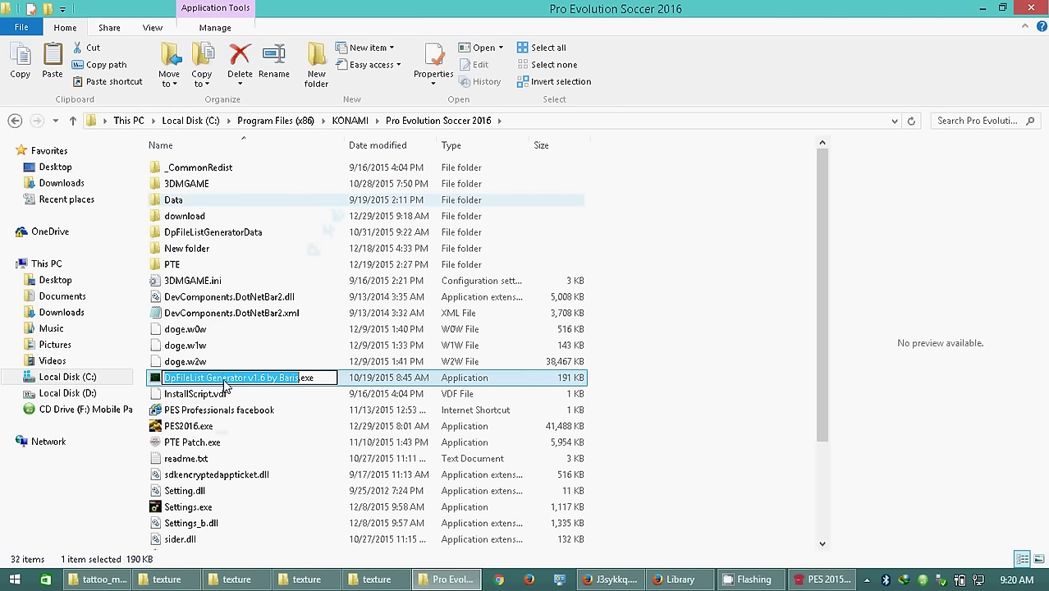
right_click(223, 379)
left_click(259, 411)
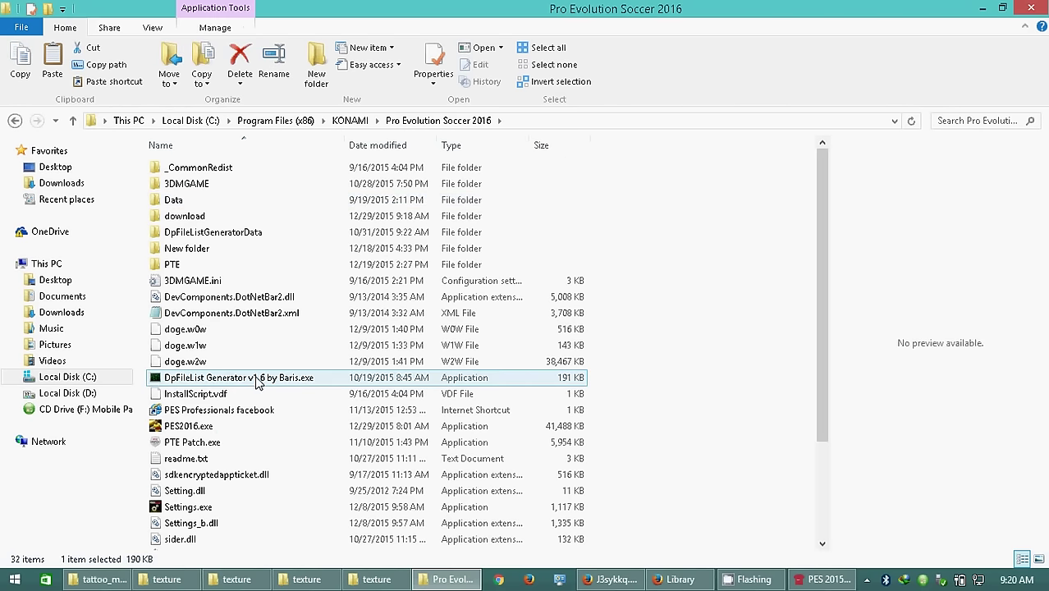
right_click(258, 383)
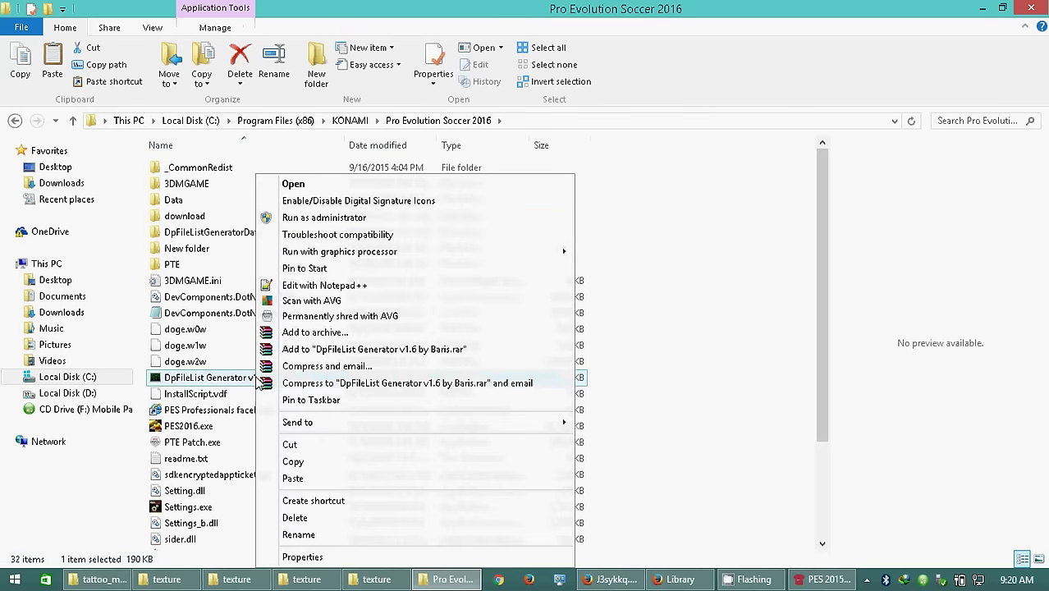
left_click(325, 215)
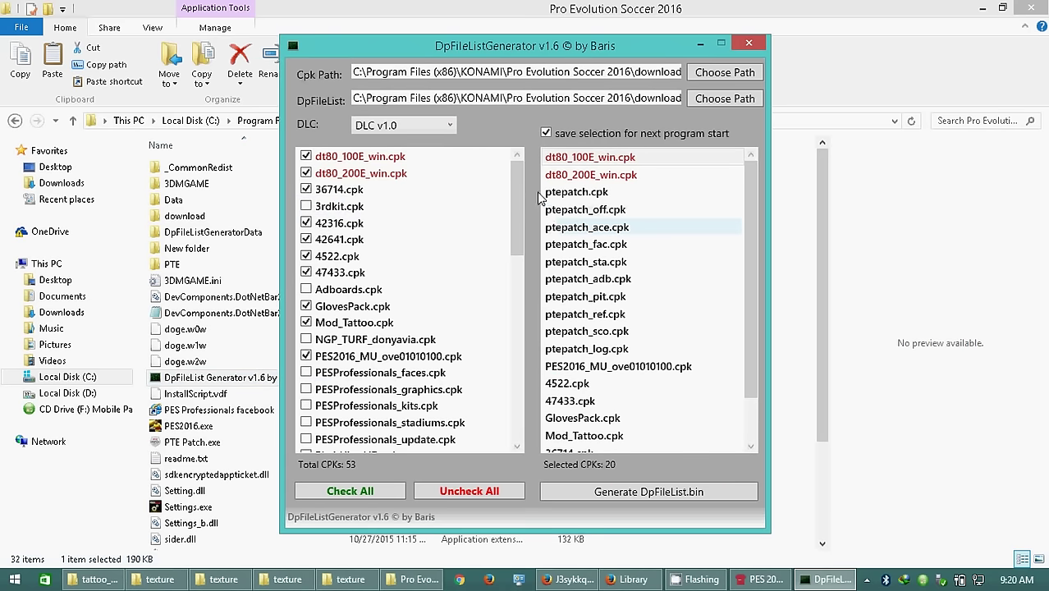
Include barcarmbadgeupdate.cpk in the selected CPKs, generate DpFileList.bin and close the generator
left_click_drag(515, 192, 516, 241)
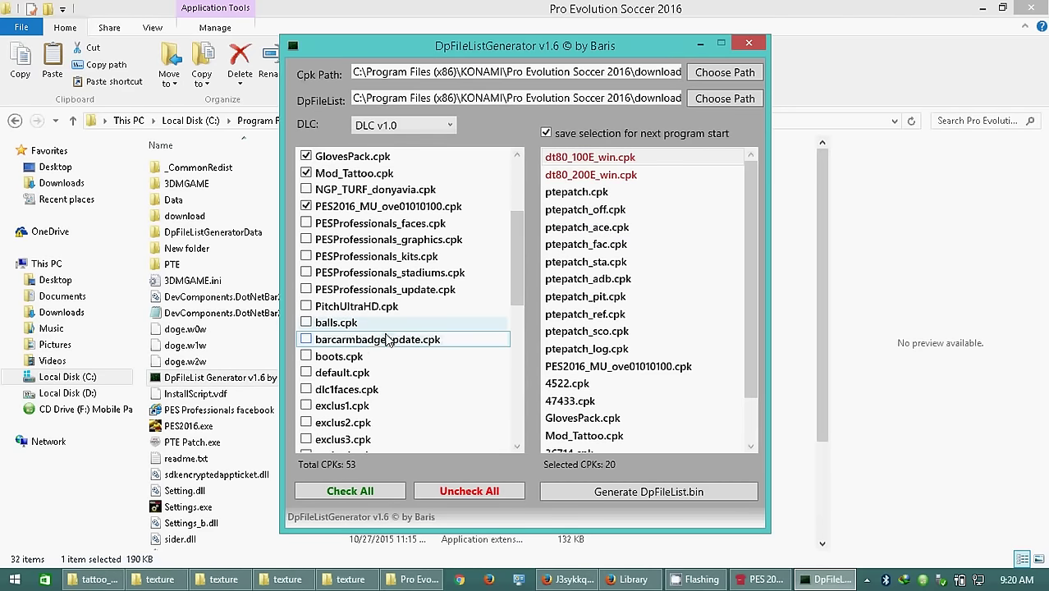
left_click(373, 345)
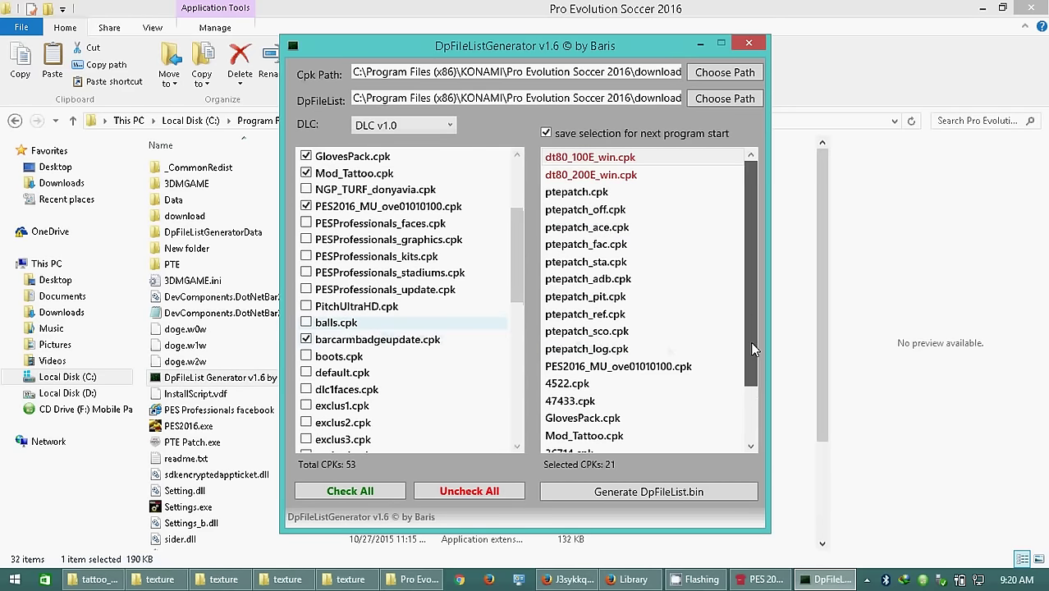
left_click_drag(753, 349, 754, 403)
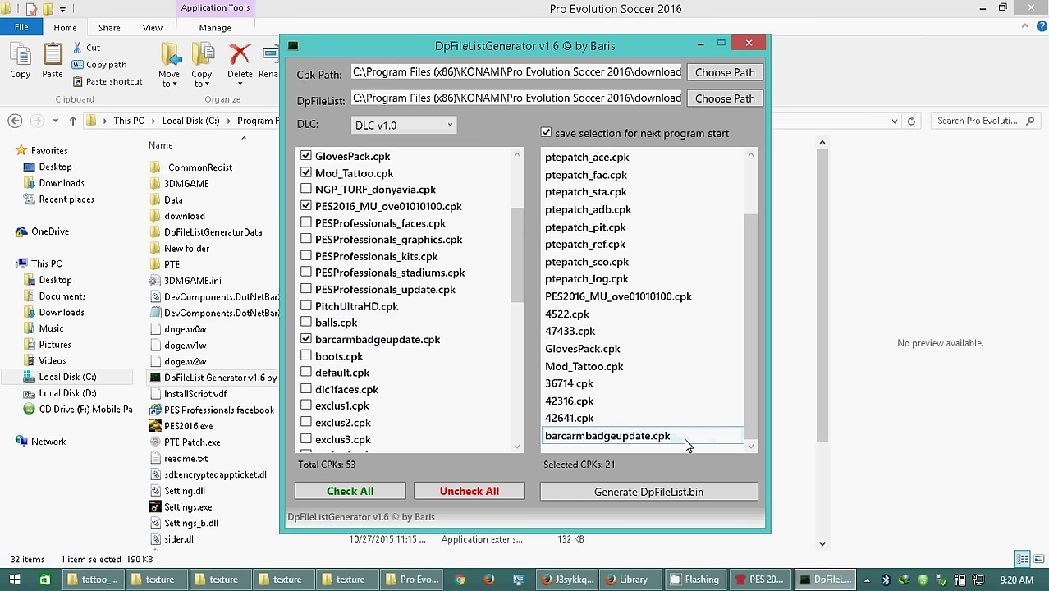
left_click(669, 492)
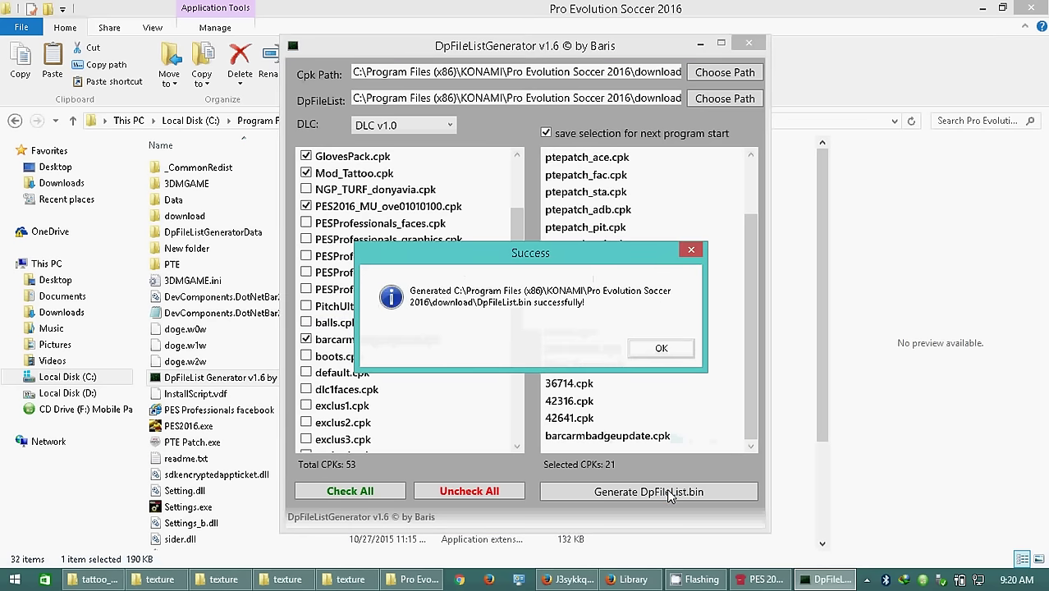
left_click(643, 349)
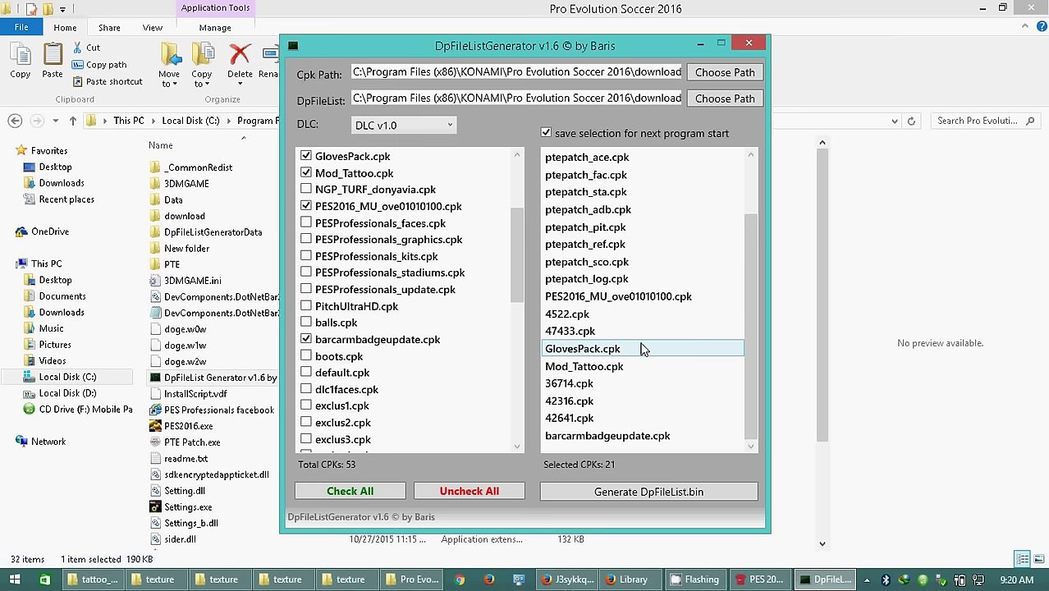
left_click(748, 46)
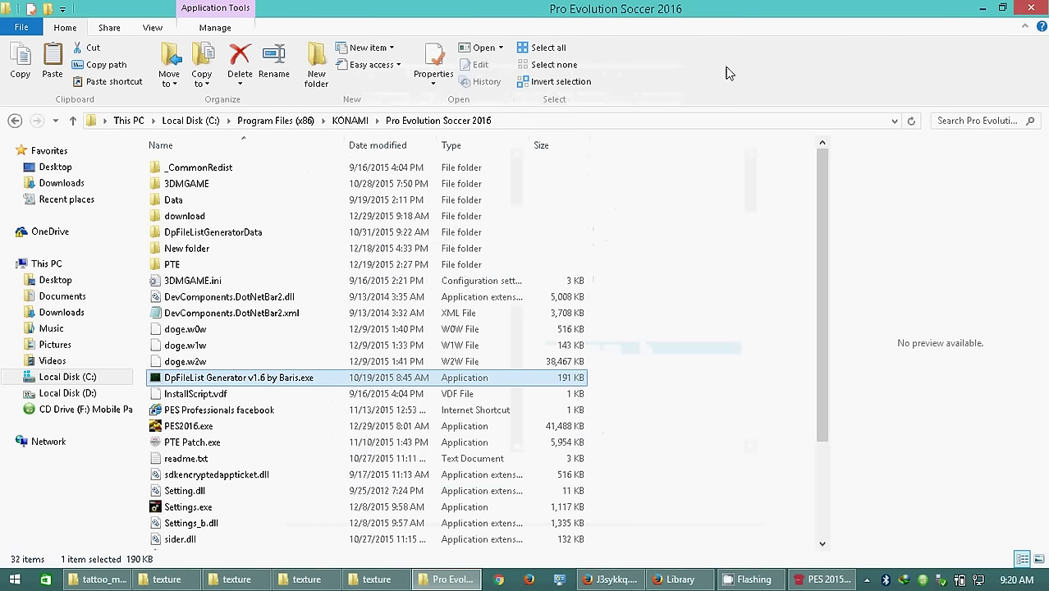
Run PES2016.exe as administrator and continue past the game's title screen
left_click(337, 427)
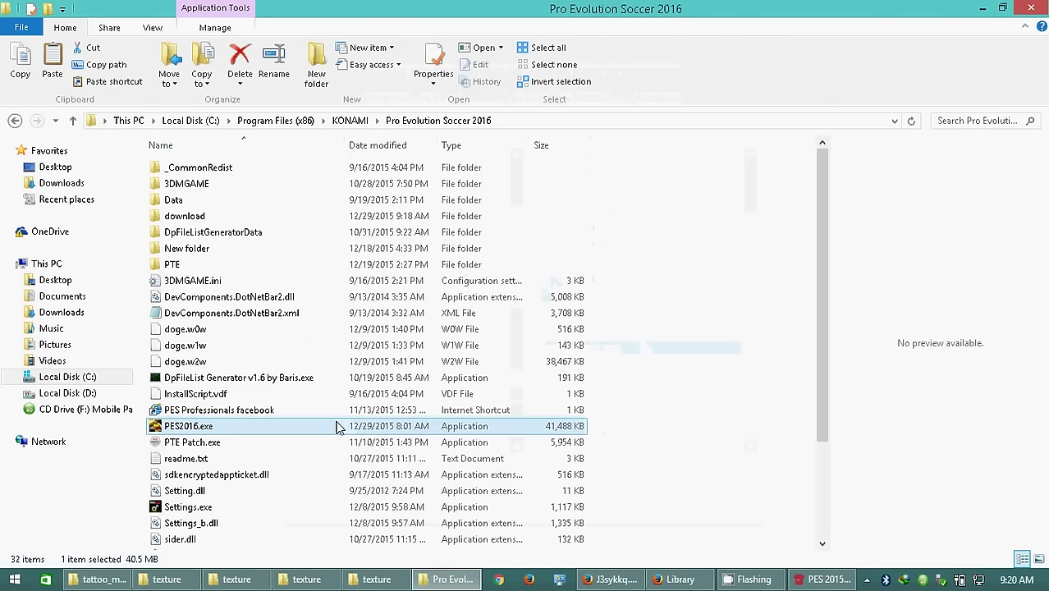
right_click(336, 428)
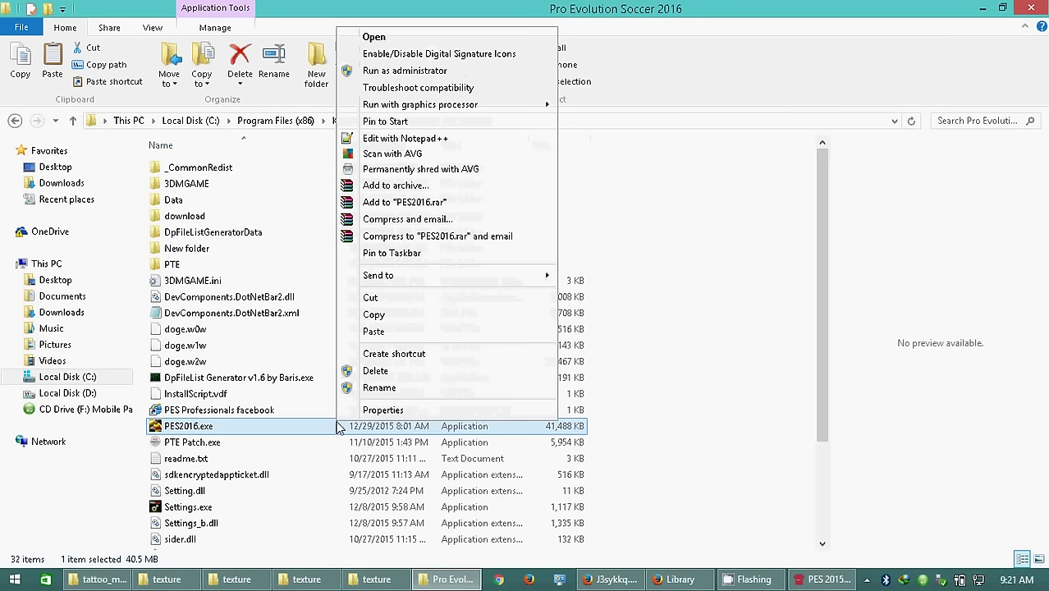
left_click(378, 72)
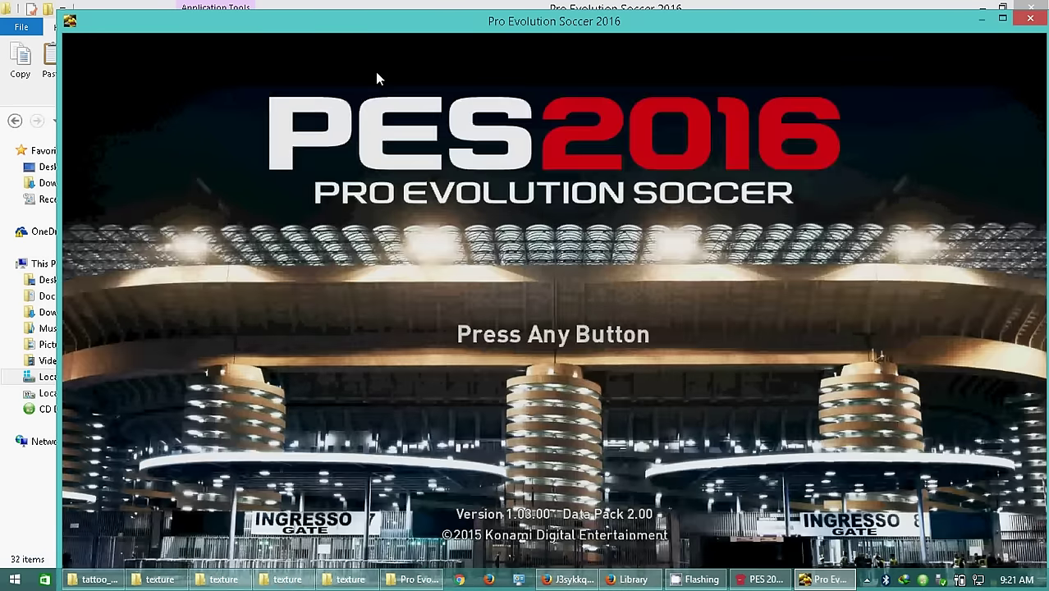
key("Return")
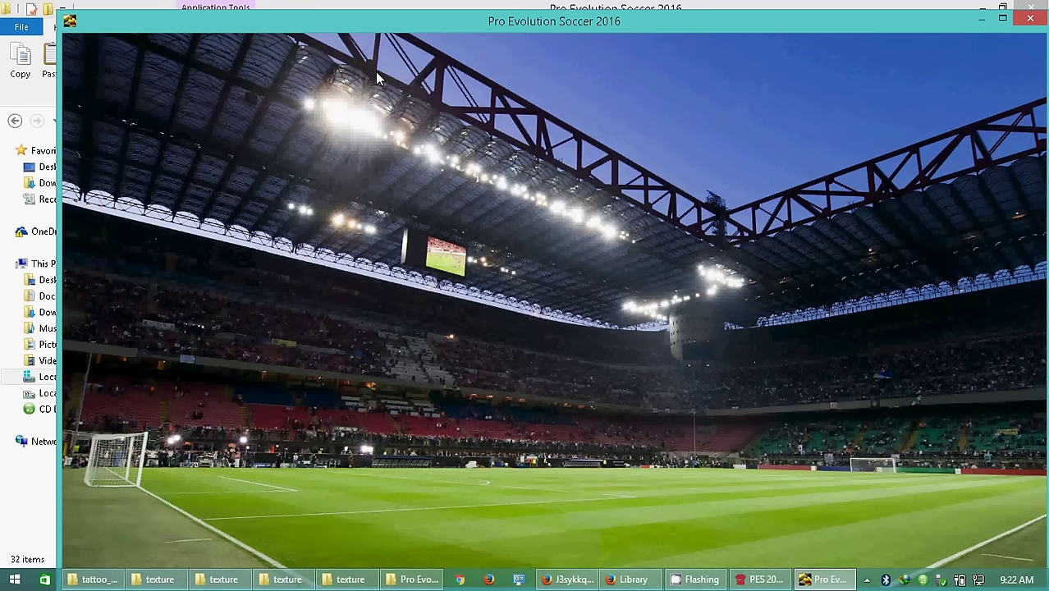
key("Return")
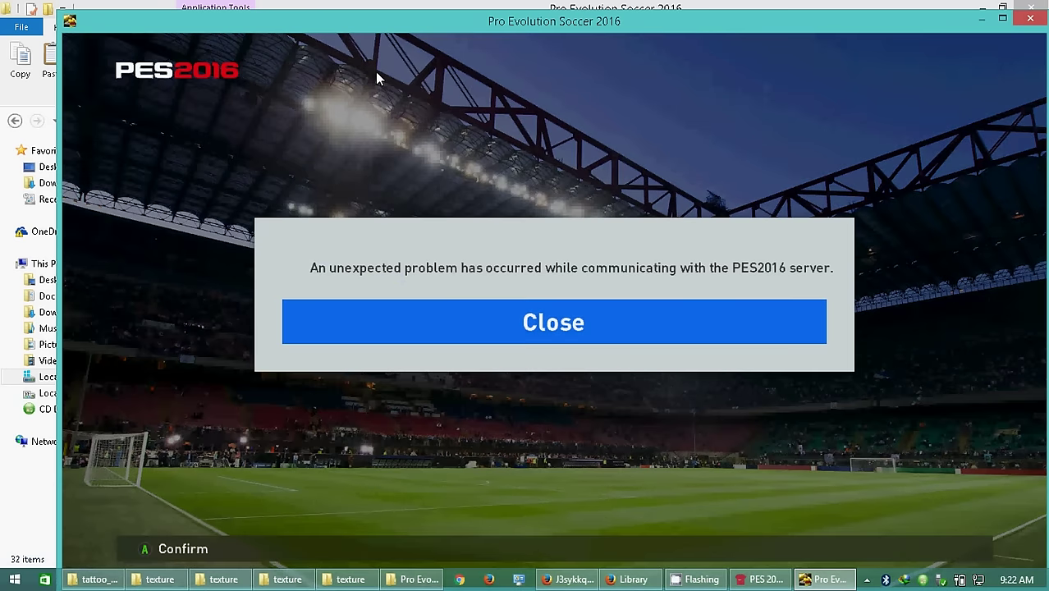
Dismiss the server communication message and open an exhibition match for Clubs/National Teams
key("Return")
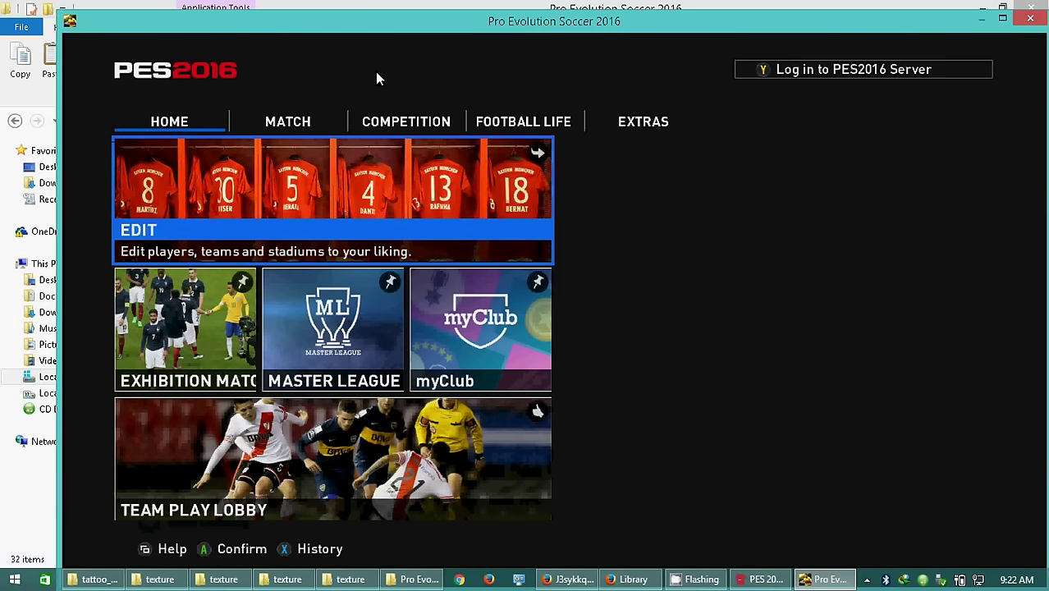
key("Left")
key("Return")
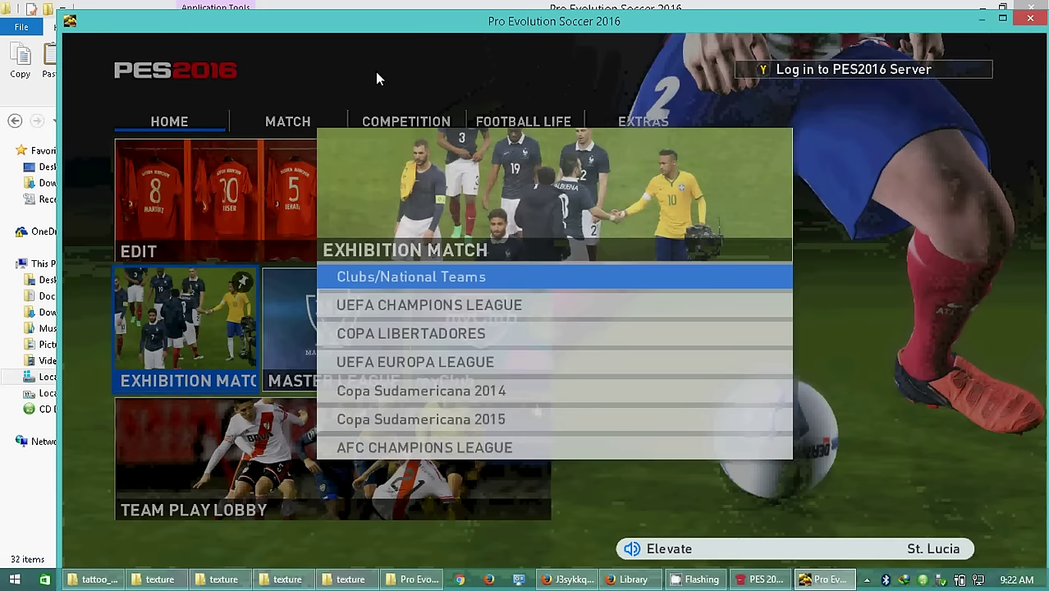
key("Return")
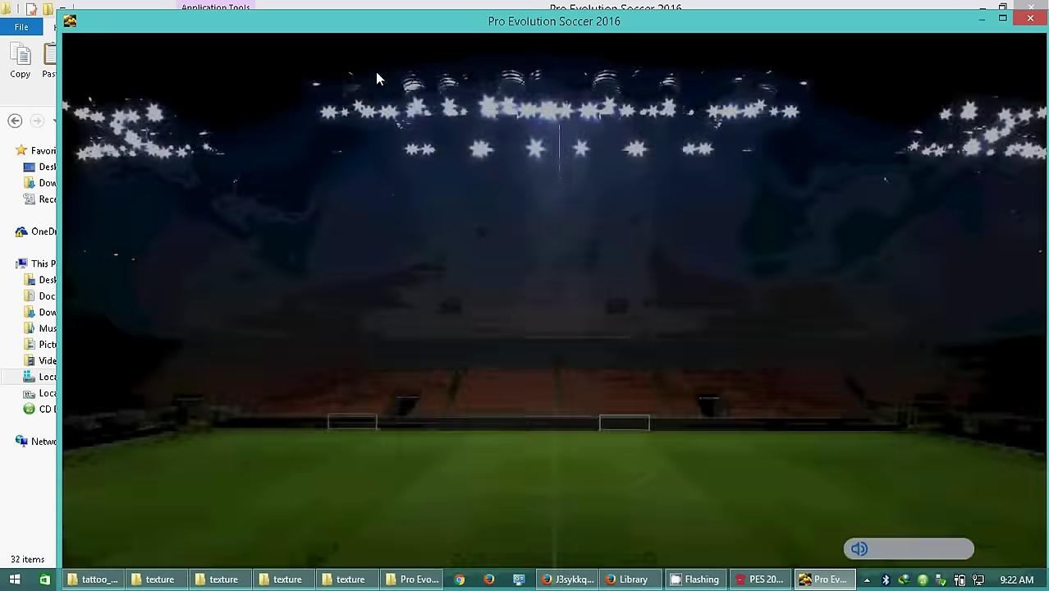
Confirm the match setup with FC Barcelona as the home team and Real Madrid as the away team
key("Return")
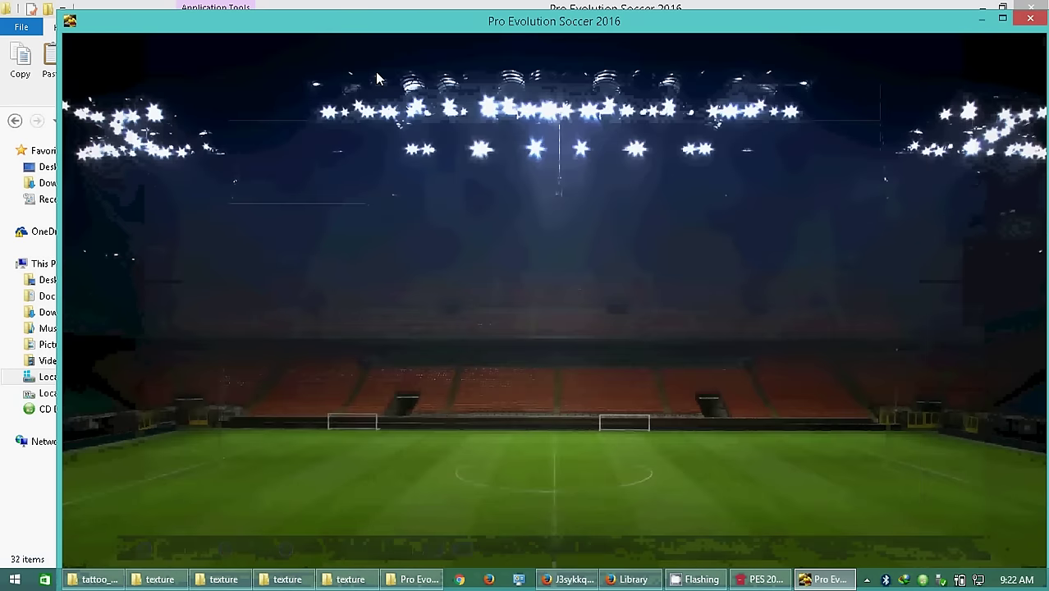
key("Return")
key("Return")
key("Return")
key("Return")
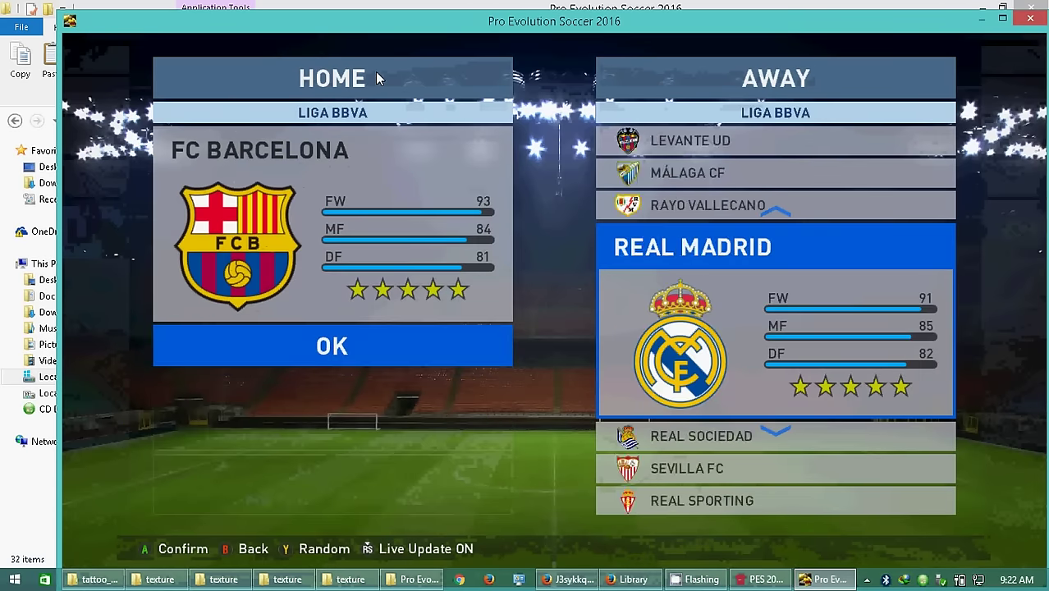
Open the strip selection and cycle through FC Barcelona's home-side kits to the all-yellow strip 4/4
key("Up")
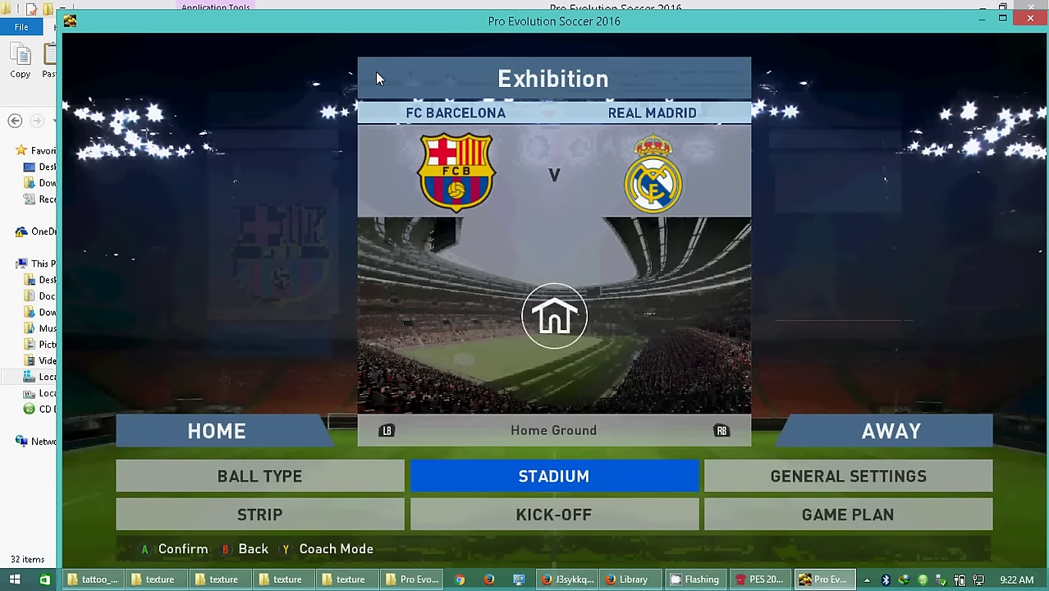
key("Left")
key("Down")
key("Return")
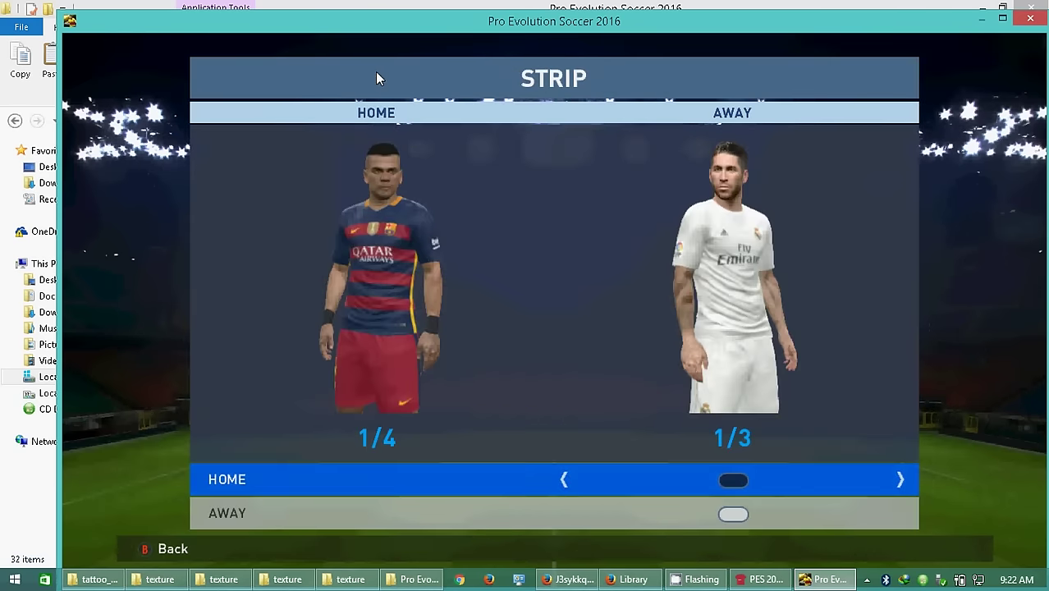
key("Right")
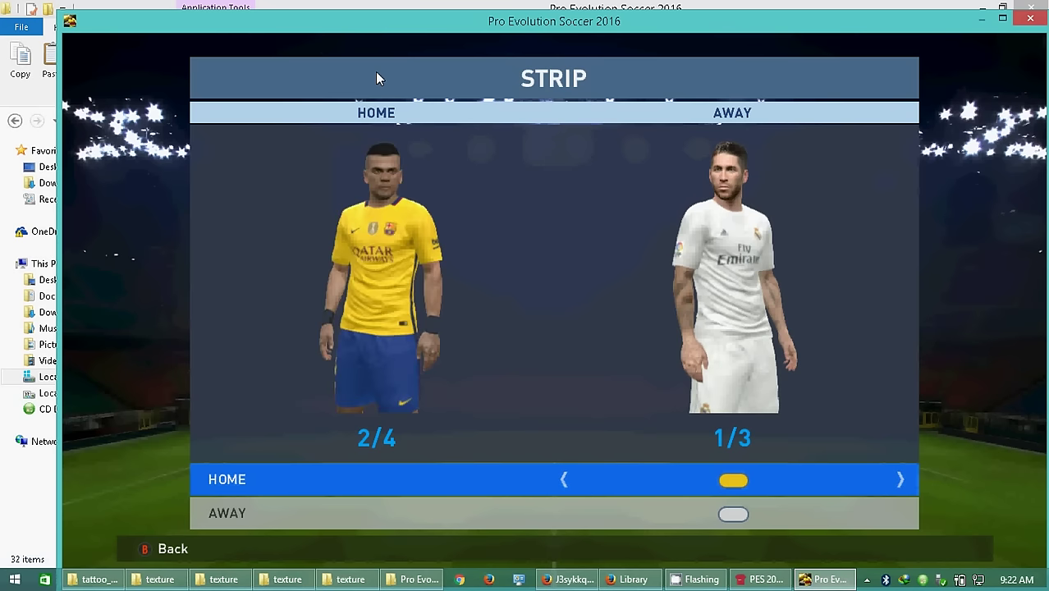
key("Right")
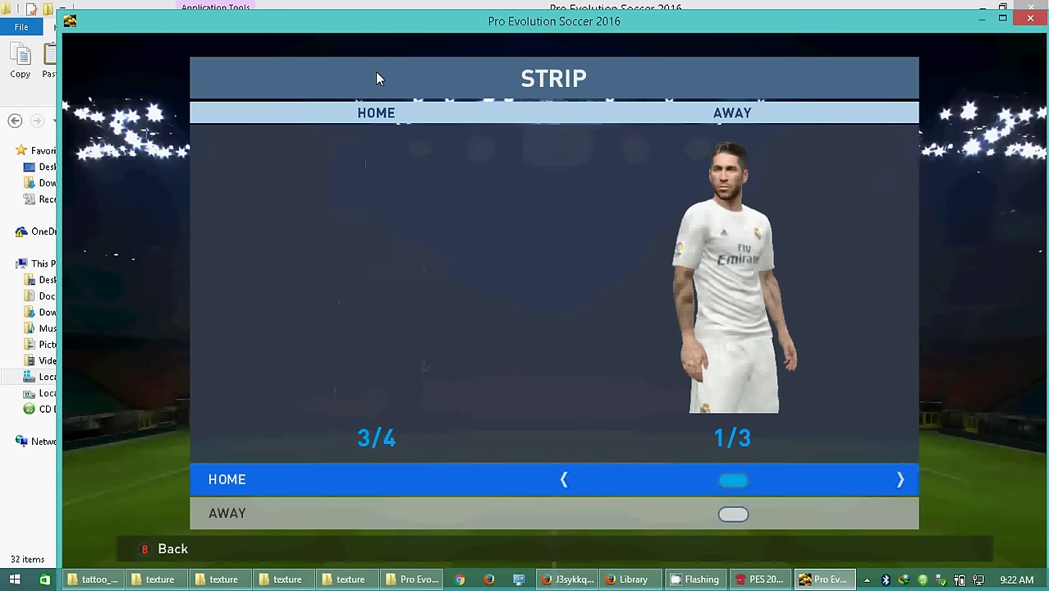
key("Right")
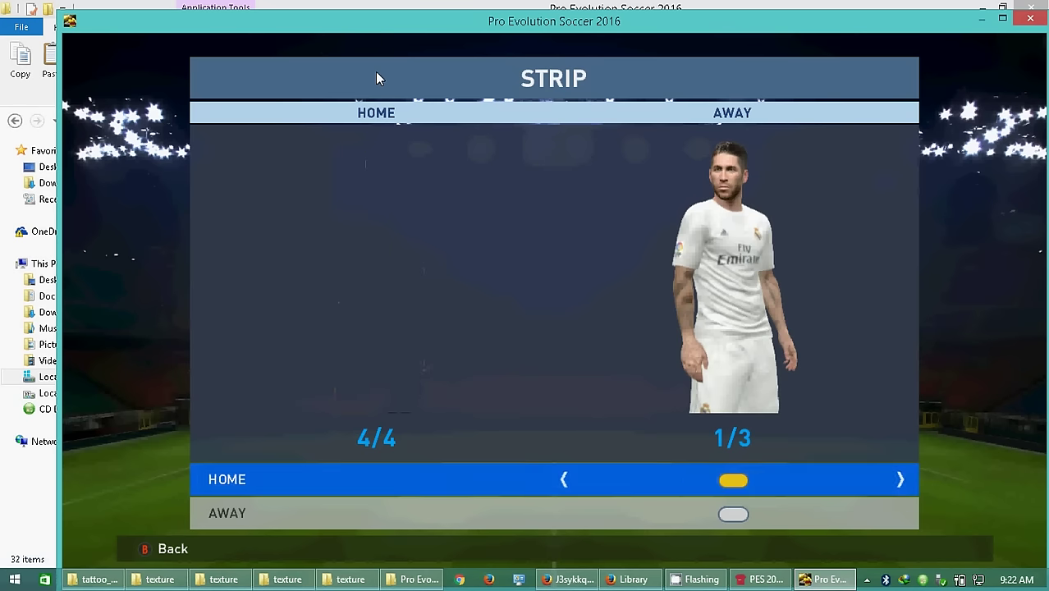
Set Real Madrid's away-side kit to the dark navy strip 3/3 and return to the exhibition match setup
key("Down")
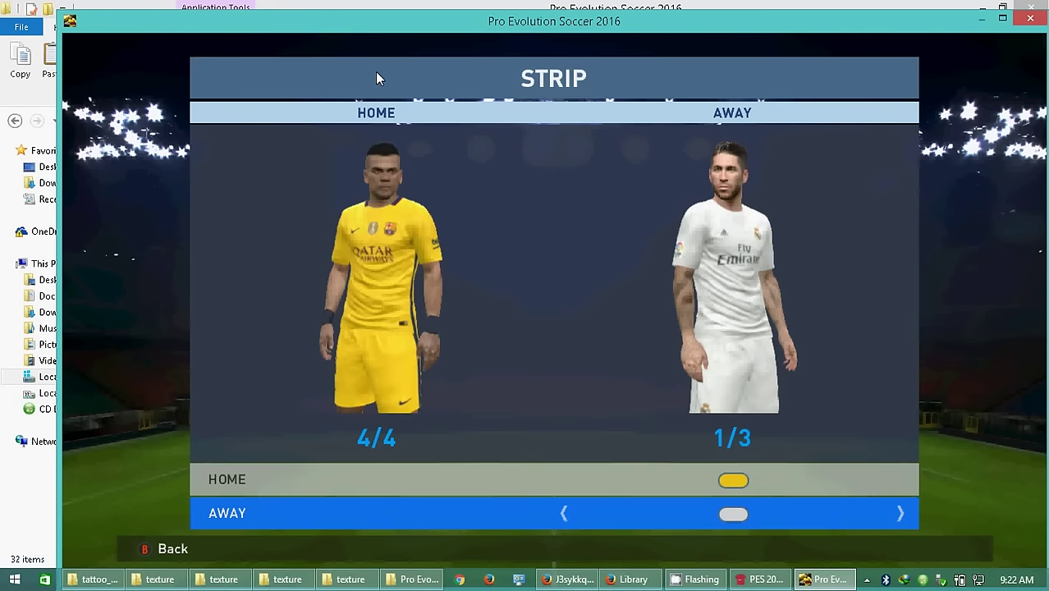
key("Right")
key("Right")
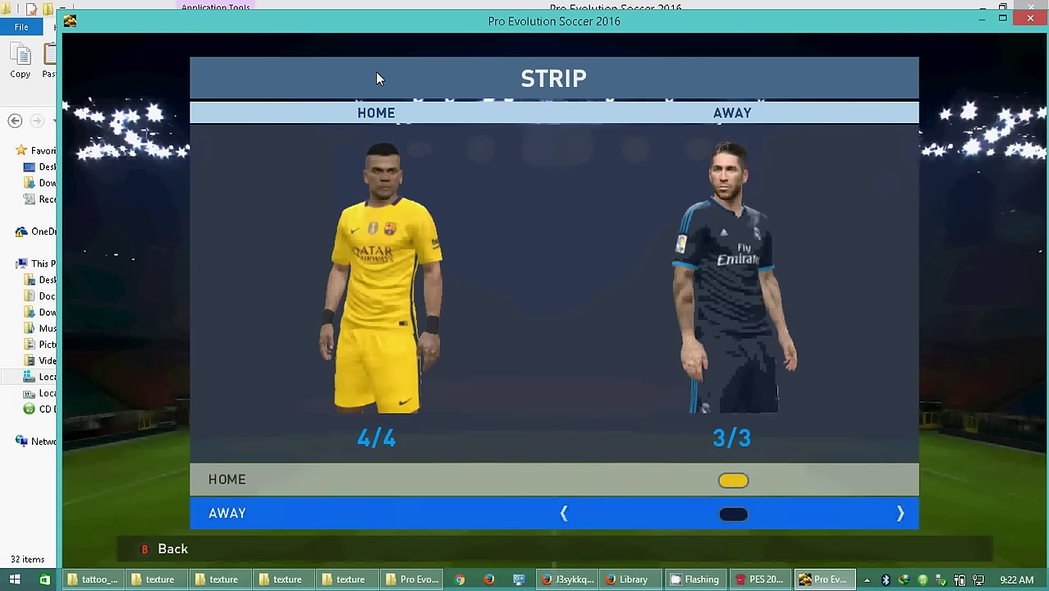
key("Escape")
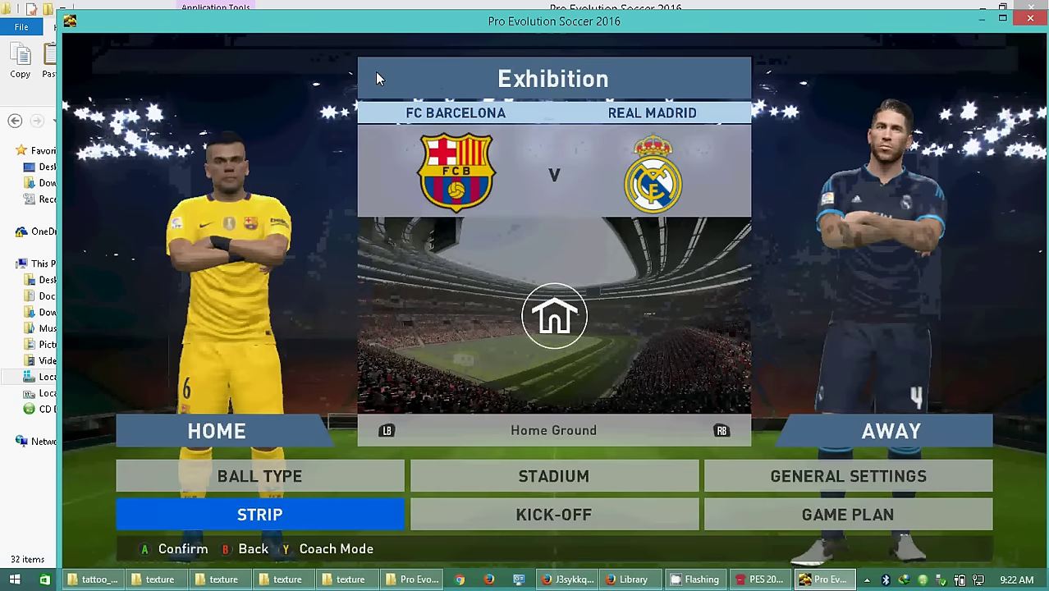
Kick off the exhibition match between FC Barcelona and Real Madrid
key("Up")
key("Right")
key("Down")
key("Return")
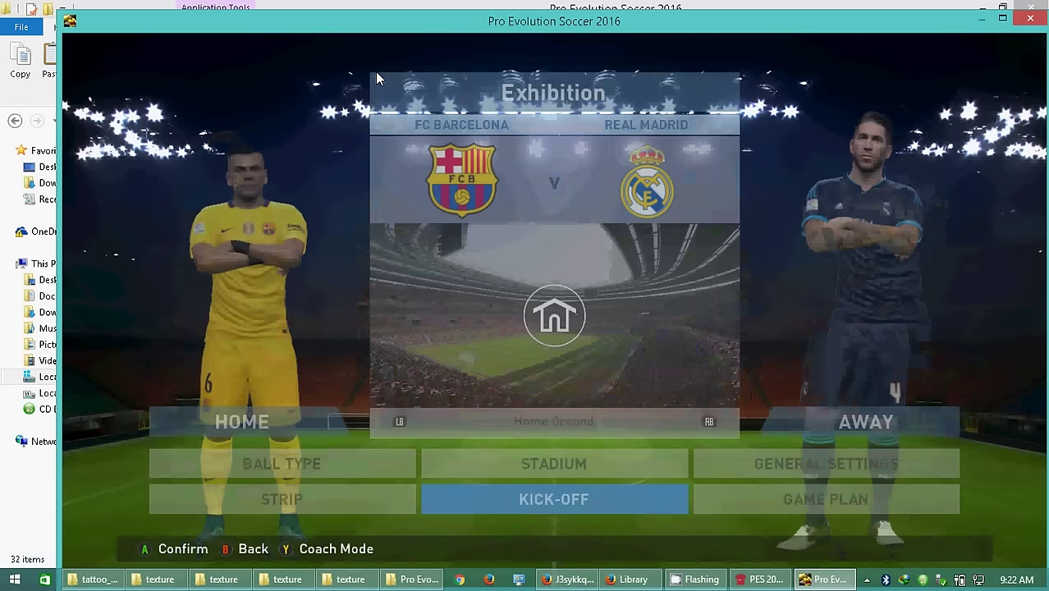